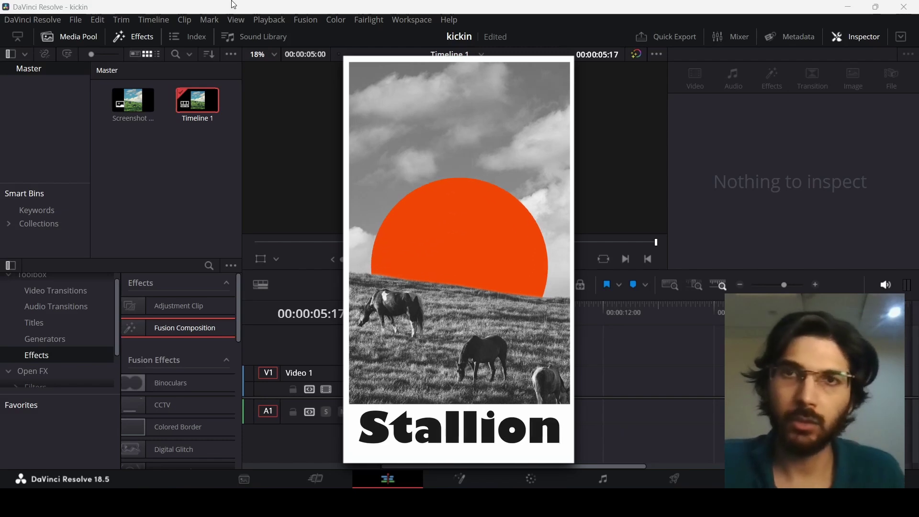
# Step: Create Timeline 2 as a vertical 1080 x 1920 timeline, overriding the project settings
pyautogui.rightClick(191, 153)
pyautogui.moveTo(218, 163)
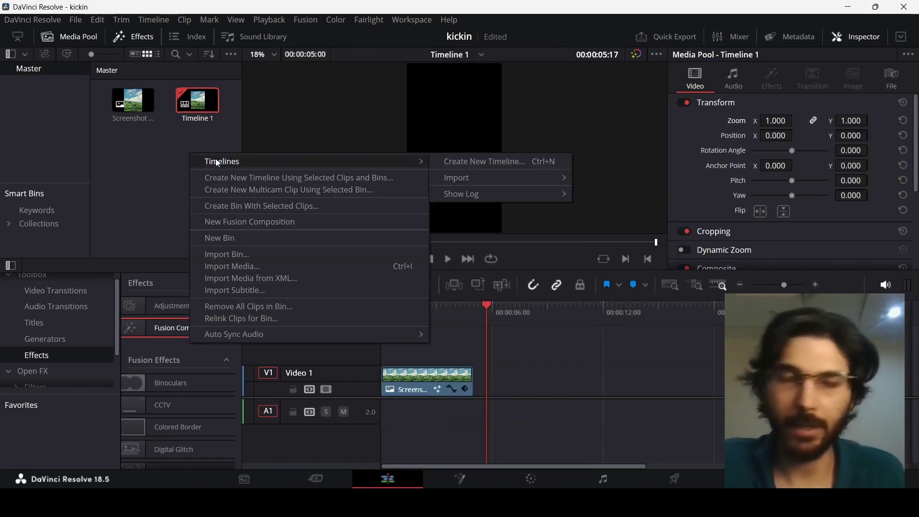
pyautogui.click(462, 162)
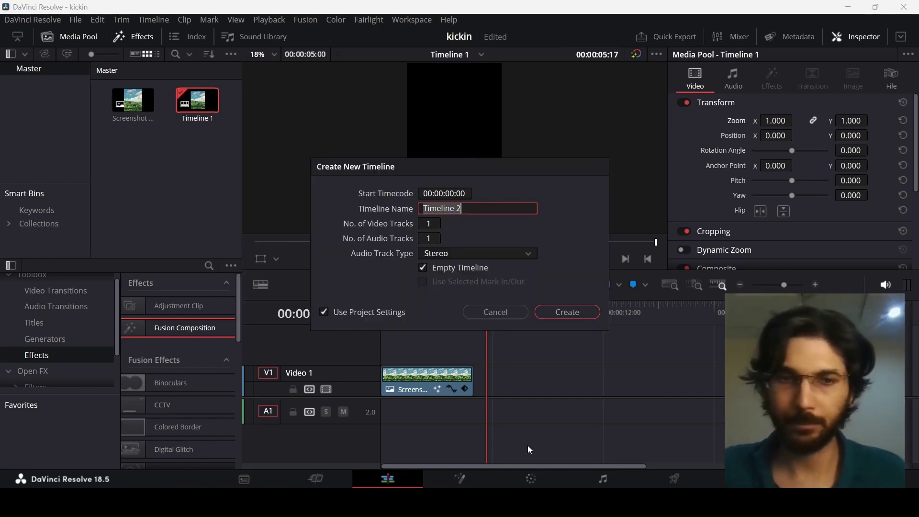
pyautogui.click(342, 314)
pyautogui.click(431, 194)
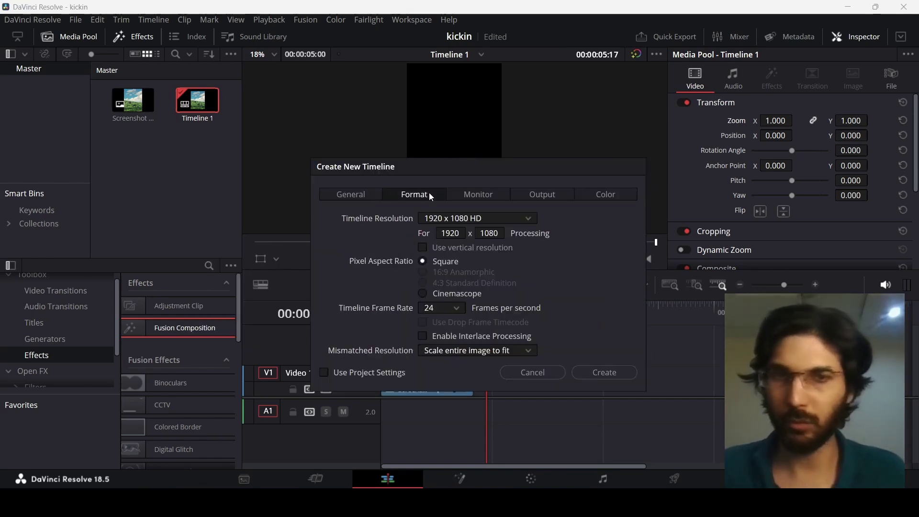
pyautogui.click(440, 248)
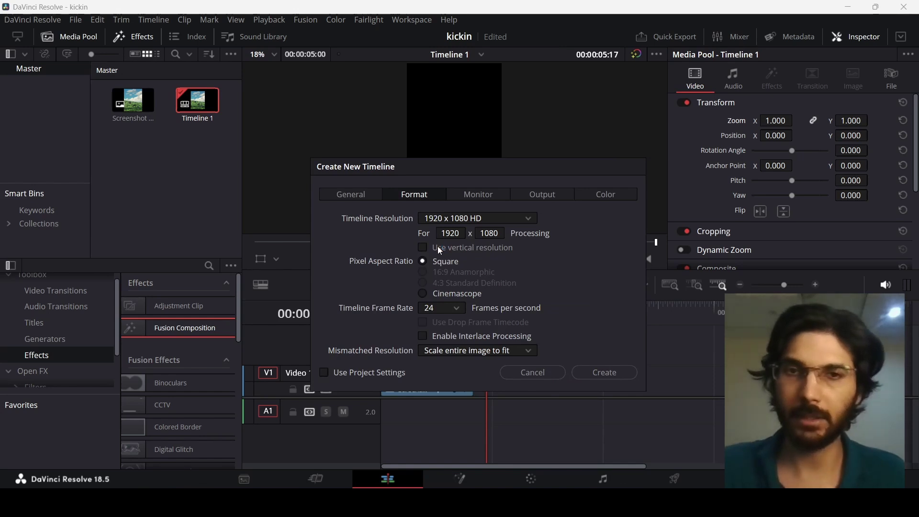
pyautogui.click(591, 379)
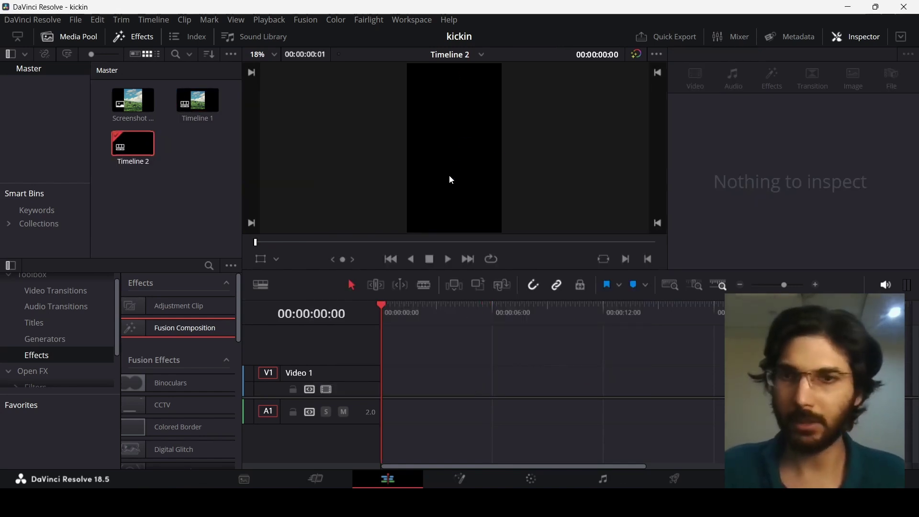
# Step: Place a Fusion Composition at the start of V1 and open it in the Fusion page
pyautogui.moveTo(172, 329); pyautogui.dragTo(395, 389)
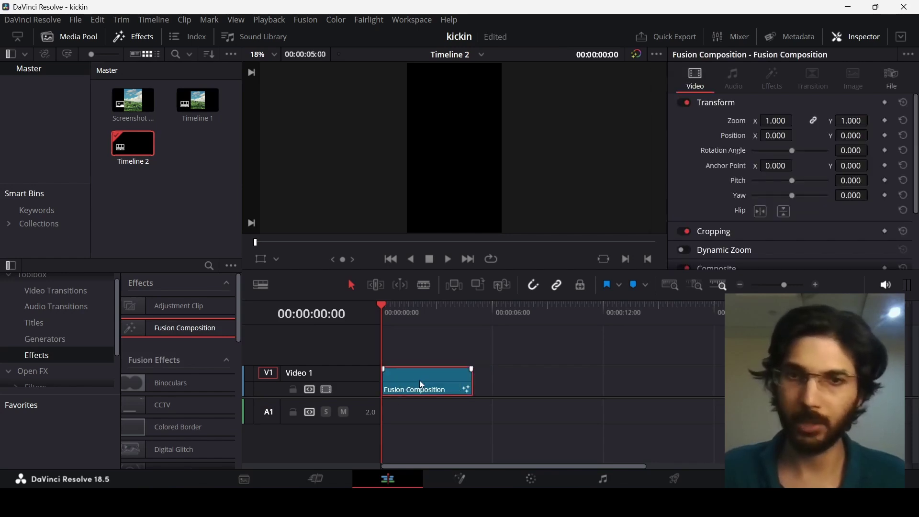
pyautogui.rightClick(419, 381)
pyautogui.click(467, 301)
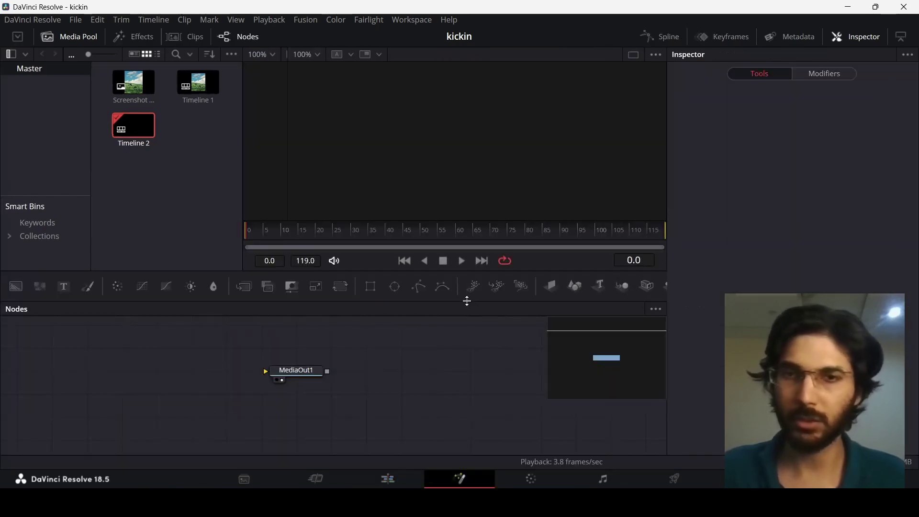
# Step: Add a Background node and bring the horse screenshot in as MediaIn1, previewing it
pyautogui.moveTo(314, 379); pyautogui.dragTo(490, 401)
pyautogui.moveTo(16, 286); pyautogui.dragTo(475, 395)
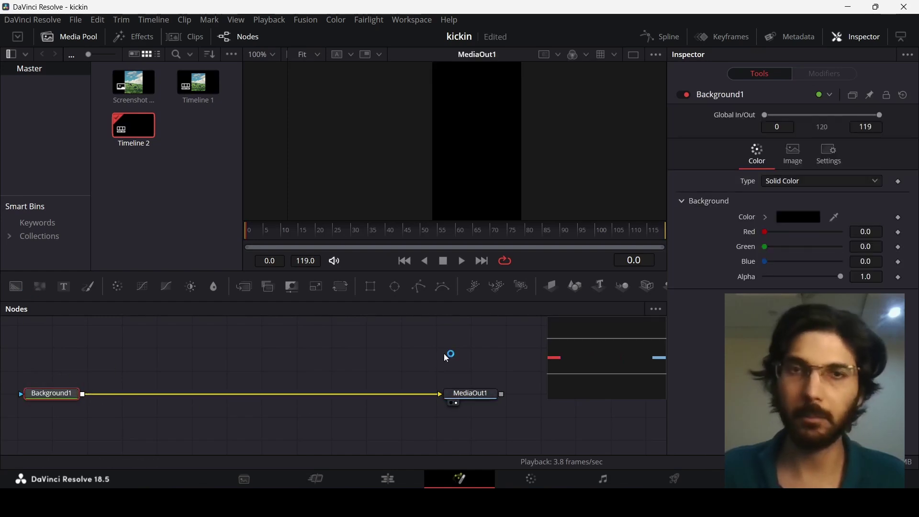
pyautogui.click(132, 89)
pyautogui.moveTo(168, 110); pyautogui.dragTo(131, 354)
pyautogui.press('1')
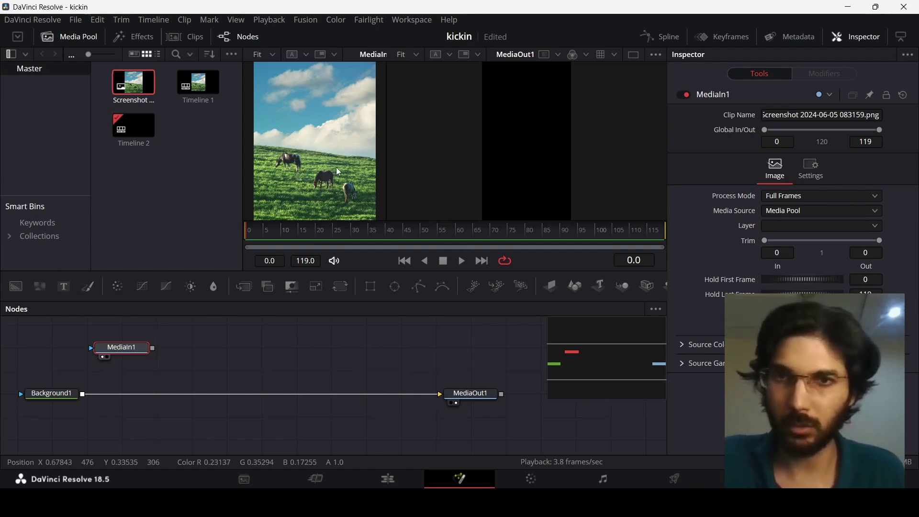
# Step: Merge the horse image over Background1 and insert a Transform node after MediaIn1
pyautogui.press('1')
pyautogui.moveTo(152, 349); pyautogui.dragTo(85, 395)
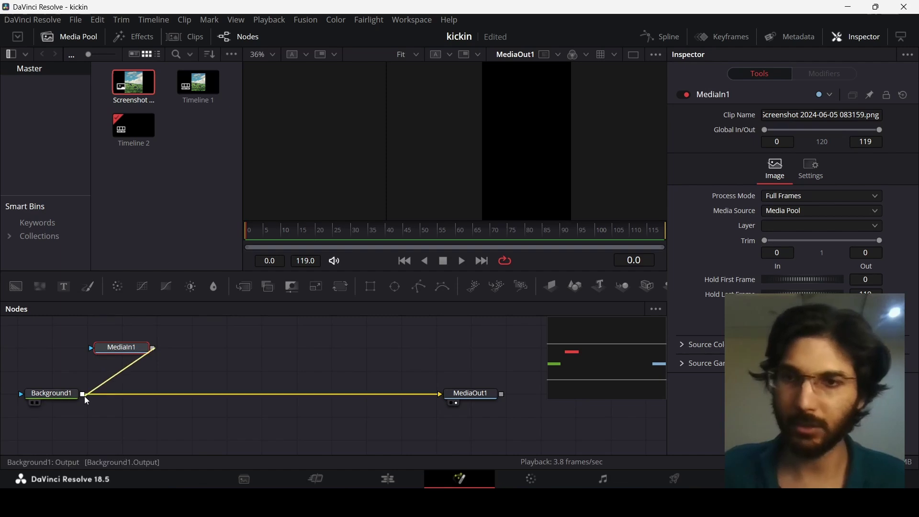
pyautogui.click(142, 350)
pyautogui.click(336, 292)
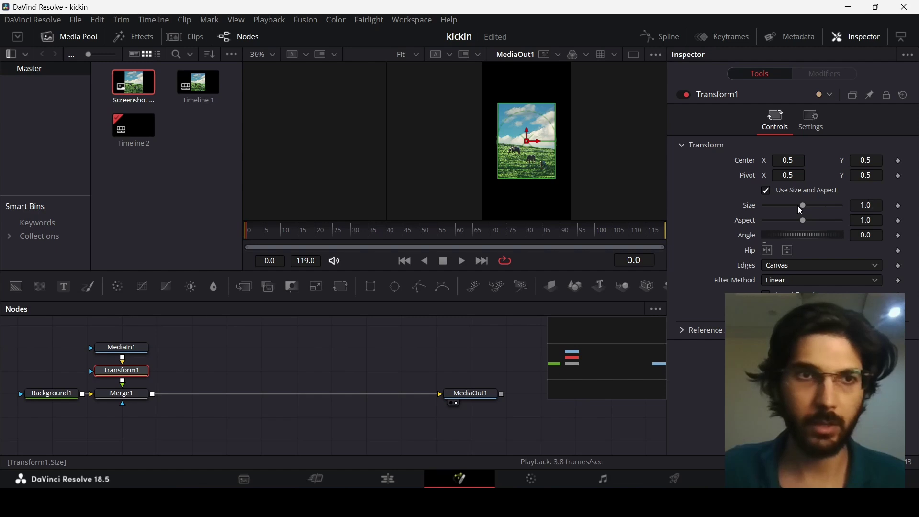
# Step: Set the Transform size to 2.2 so the horse fills the frame, then tidy the nodes
pyautogui.moveTo(800, 209); pyautogui.dragTo(827, 203)
pyautogui.scroll(-2, 499, 157)
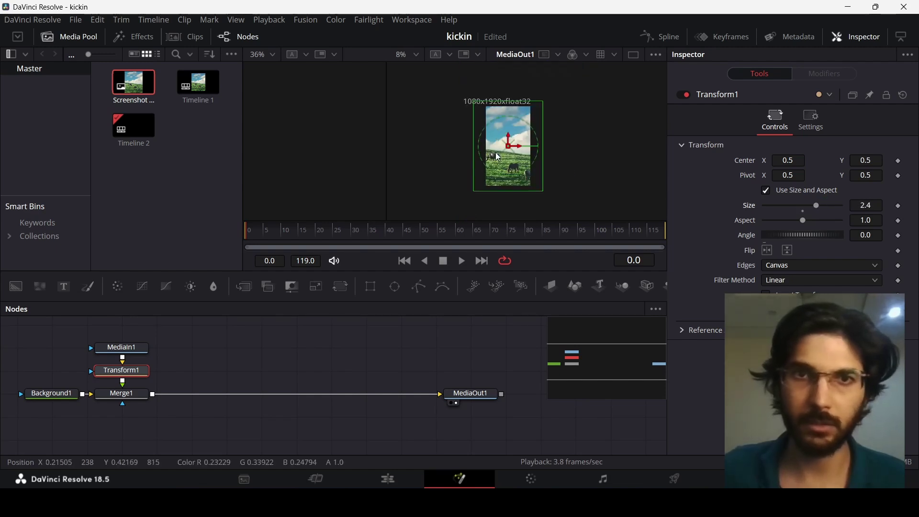
pyautogui.scroll(1, 499, 157)
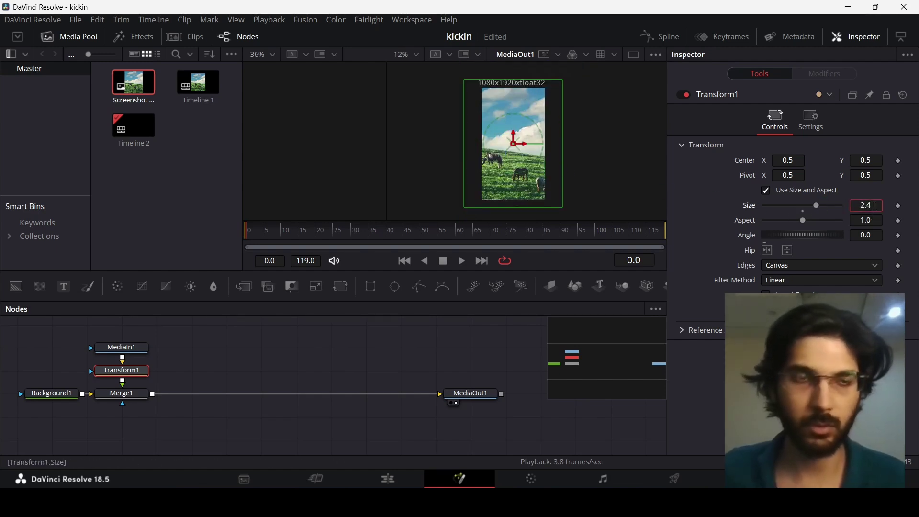
pyautogui.press('Return')
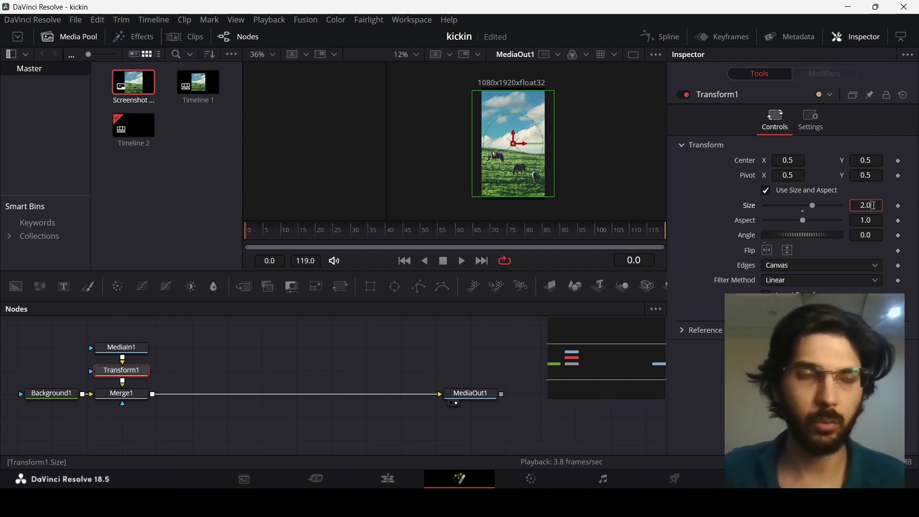
pyautogui.press('BackSpace')
pyautogui.write('2')
pyautogui.press('Tab')
pyautogui.click(412, 325)
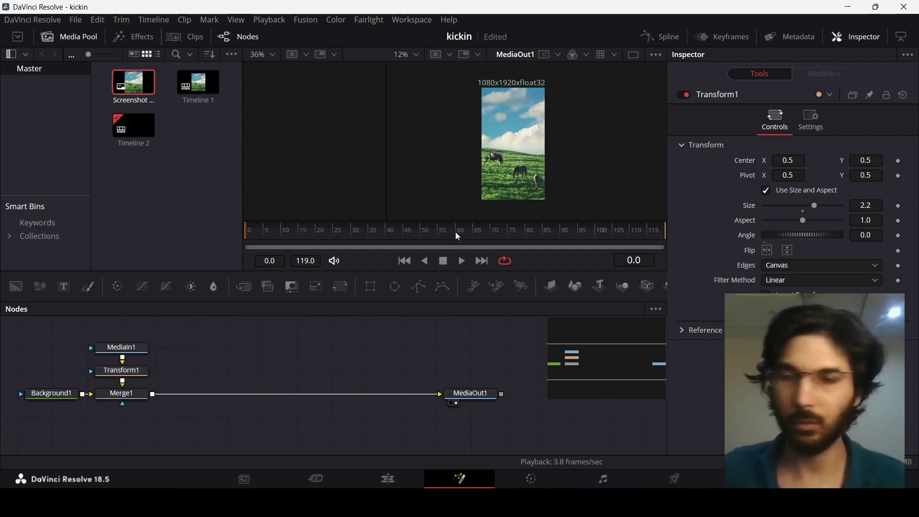
pyautogui.moveTo(260, 353); pyautogui.dragTo(293, 357)
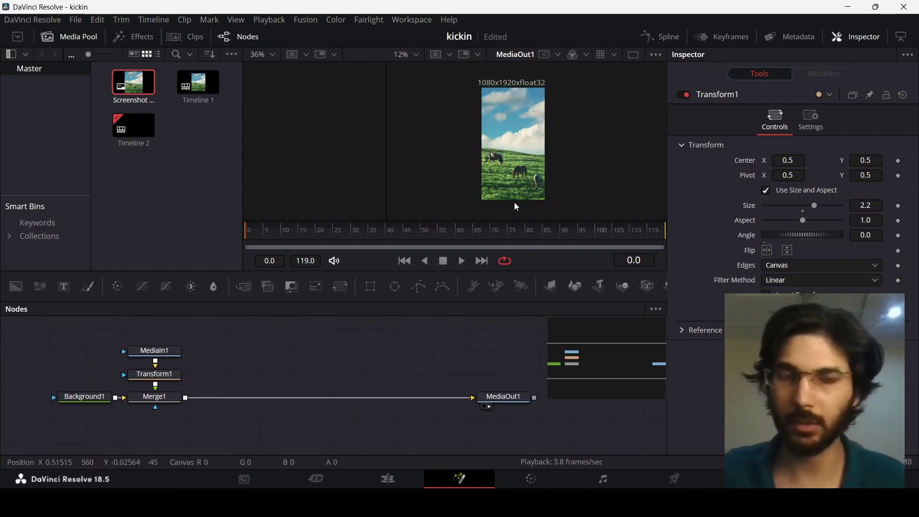
pyautogui.moveTo(181, 357); pyautogui.dragTo(181, 334)
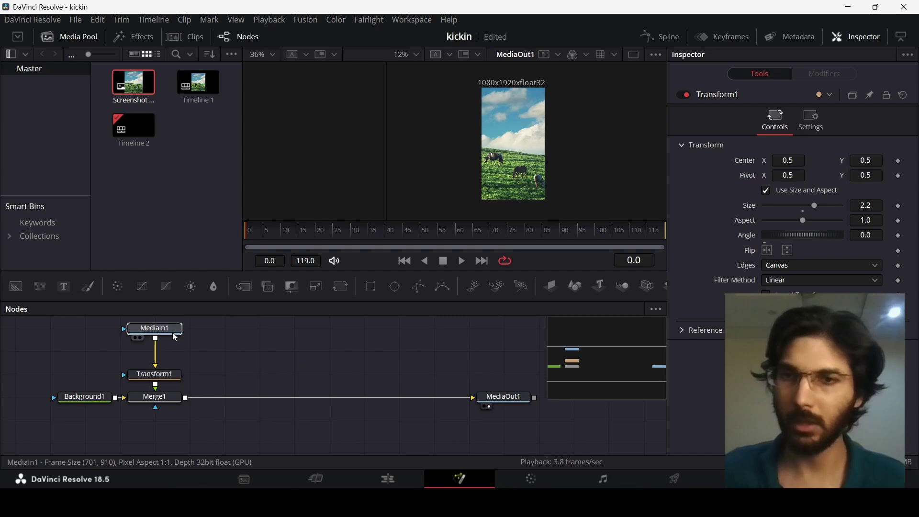
pyautogui.moveTo(230, 350); pyautogui.dragTo(240, 379)
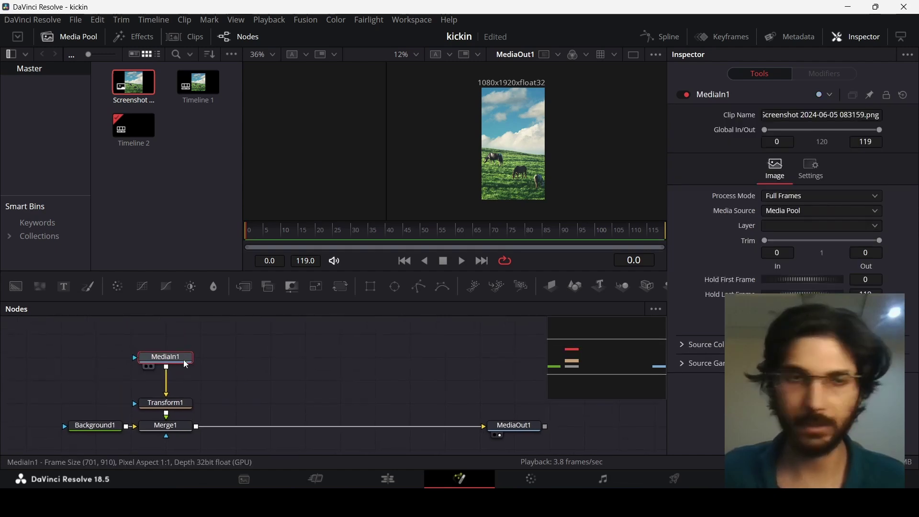
# Step: Insert a Color Corrector after the horse image and drop Saturation to 0.0
pyautogui.click(119, 291)
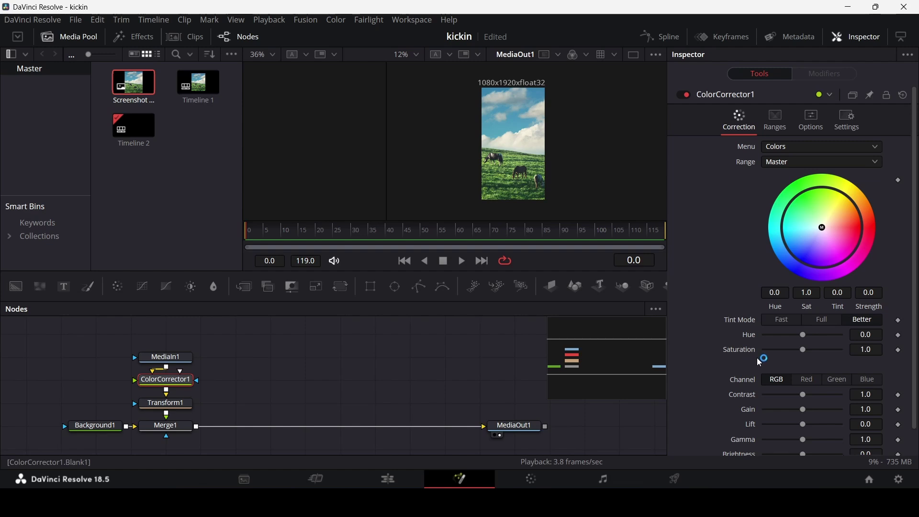
pyautogui.moveTo(804, 357); pyautogui.dragTo(758, 353)
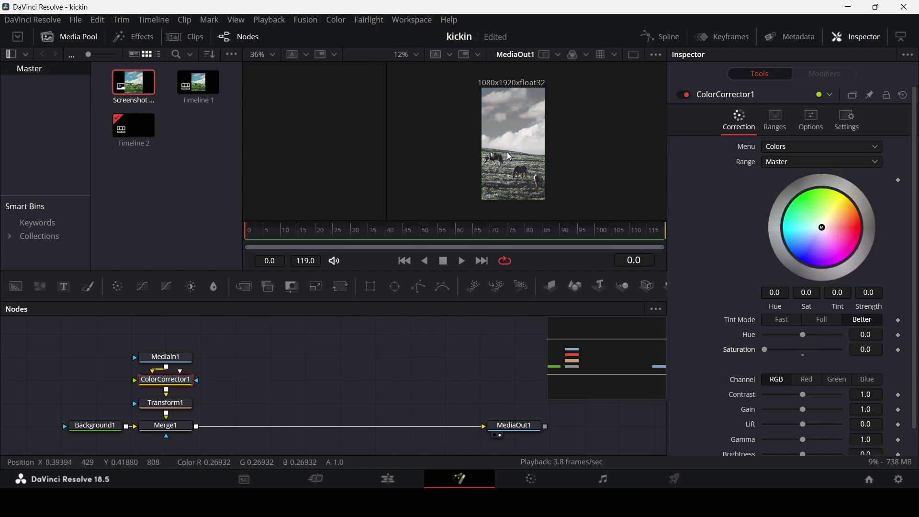
pyautogui.scroll(4, 507, 149)
pyautogui.scroll(-2, 550, 139)
pyautogui.scroll(-2, 548, 144)
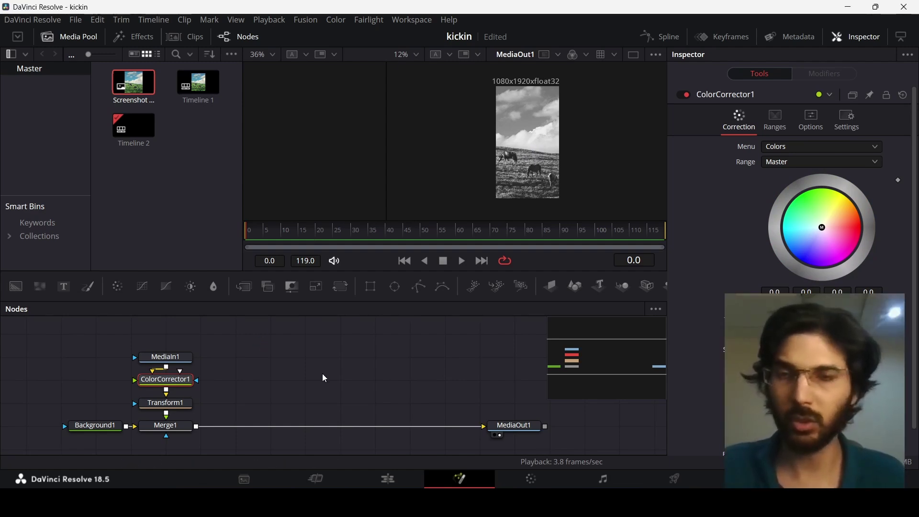
pyautogui.scroll(3, 538, 148)
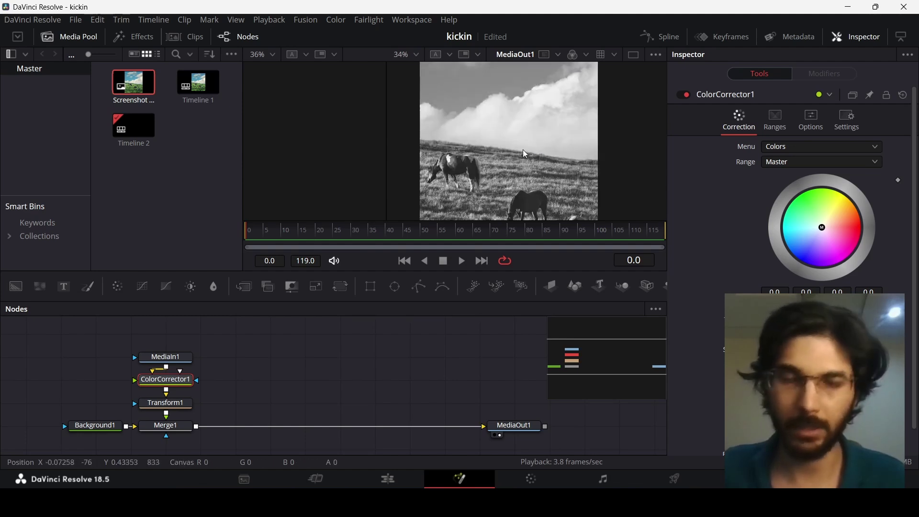
pyautogui.scroll(-2, 531, 153)
pyautogui.scroll(-2, 528, 149)
# Step: Add Ellipse1 as the mask of an orange Background2 (Red 1.0, Green 0.323), merged via Merge2
pyautogui.moveTo(395, 286); pyautogui.dragTo(271, 357)
pyautogui.moveTo(16, 286); pyautogui.dragTo(270, 381)
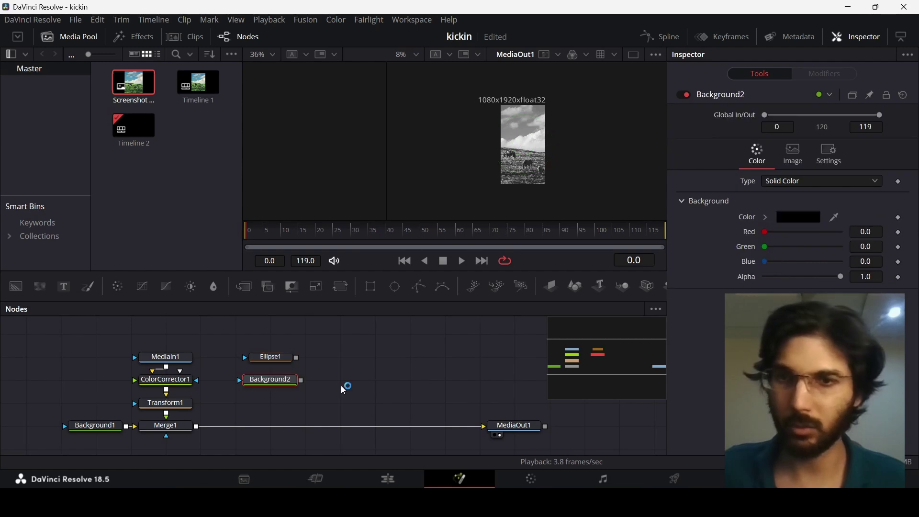
pyautogui.moveTo(765, 232); pyautogui.dragTo(797, 254)
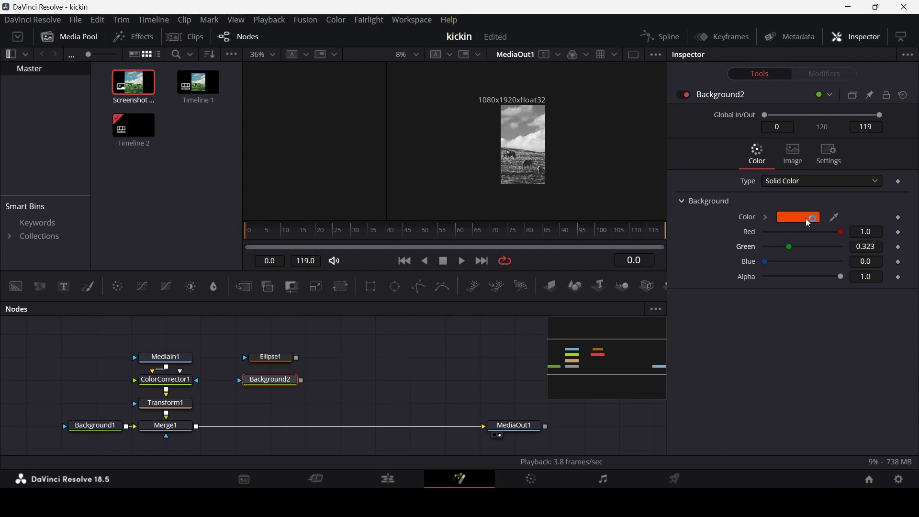
pyautogui.moveTo(296, 358); pyautogui.dragTo(197, 427)
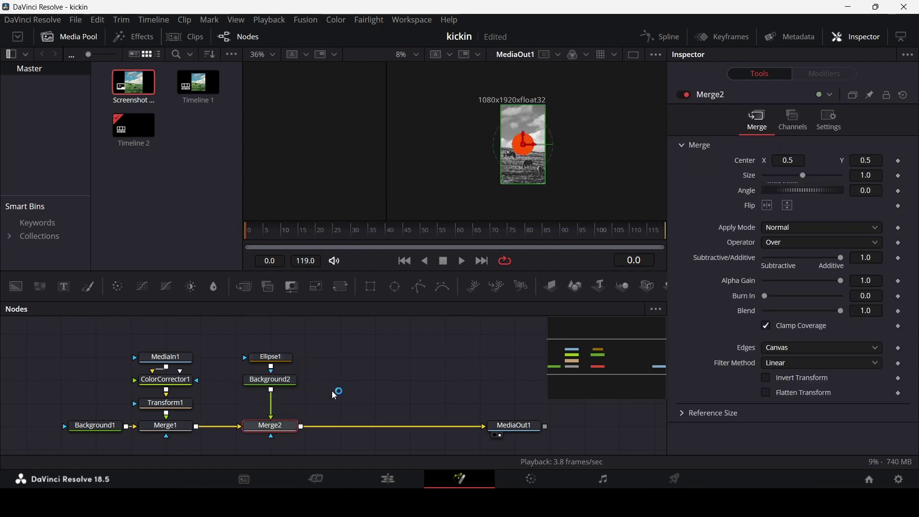
pyautogui.moveTo(247, 336); pyautogui.dragTo(307, 449)
pyautogui.moveTo(275, 412); pyautogui.dragTo(241, 408)
pyautogui.click(236, 340)
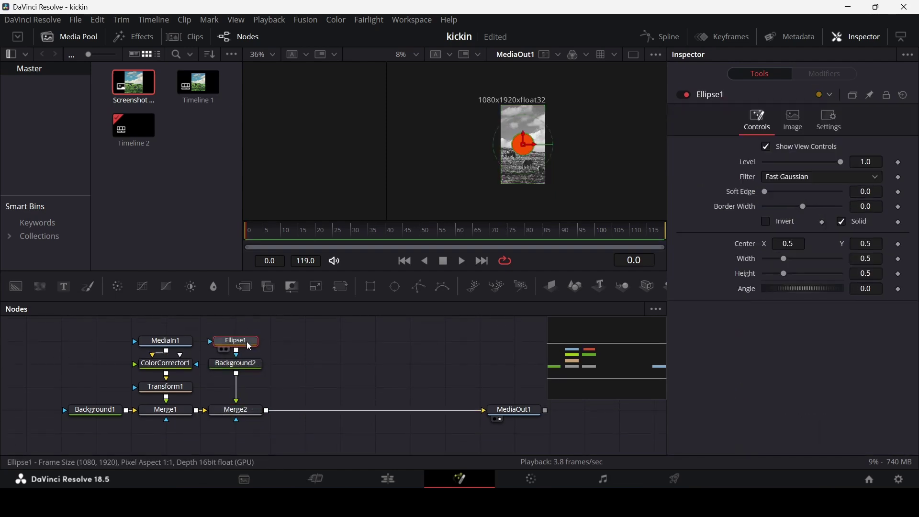
# Step: Link the ellipse Width to Height by expression, set Height to 0.8, and add a Polygon node
pyautogui.scroll(2, 526, 145)
pyautogui.scroll(2, 527, 146)
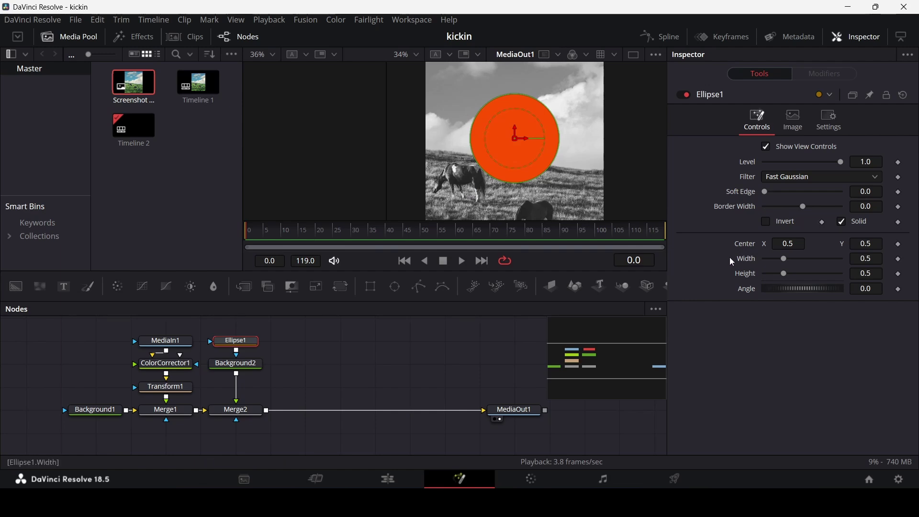
pyautogui.rightClick(750, 263)
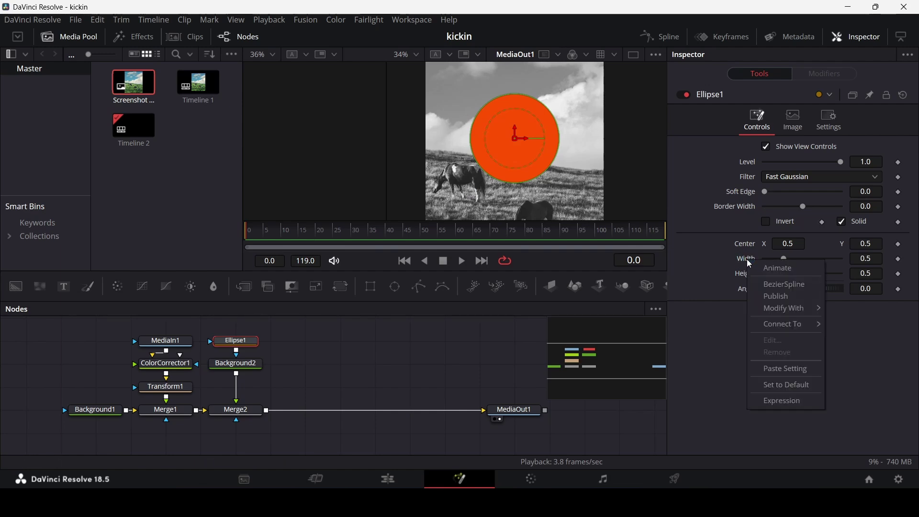
pyautogui.click(785, 402)
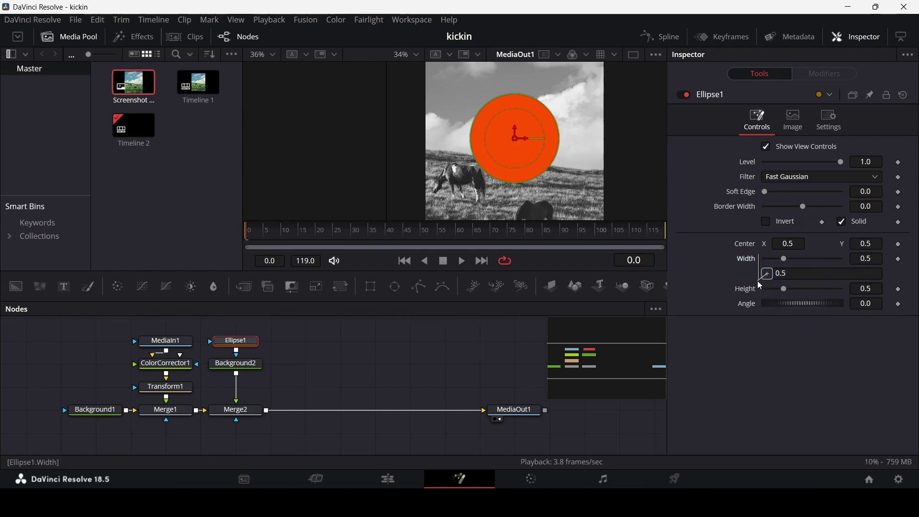
pyautogui.moveTo(745, 296); pyautogui.dragTo(745, 290)
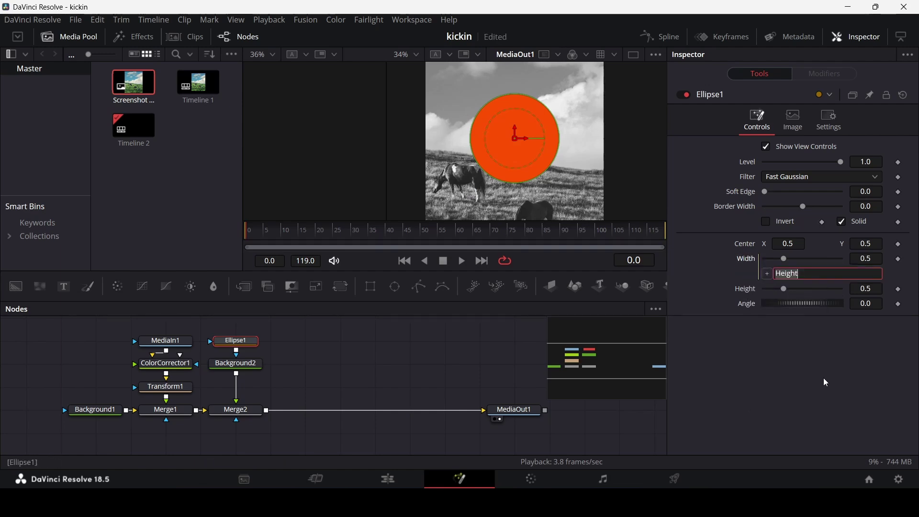
pyautogui.click(874, 289)
pyautogui.write('0.8')
pyautogui.press('Tab')
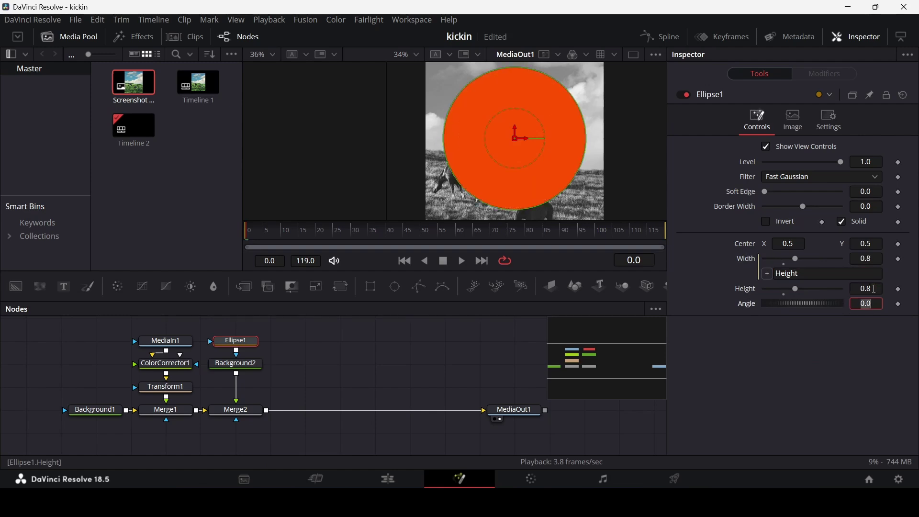
pyautogui.click(326, 375)
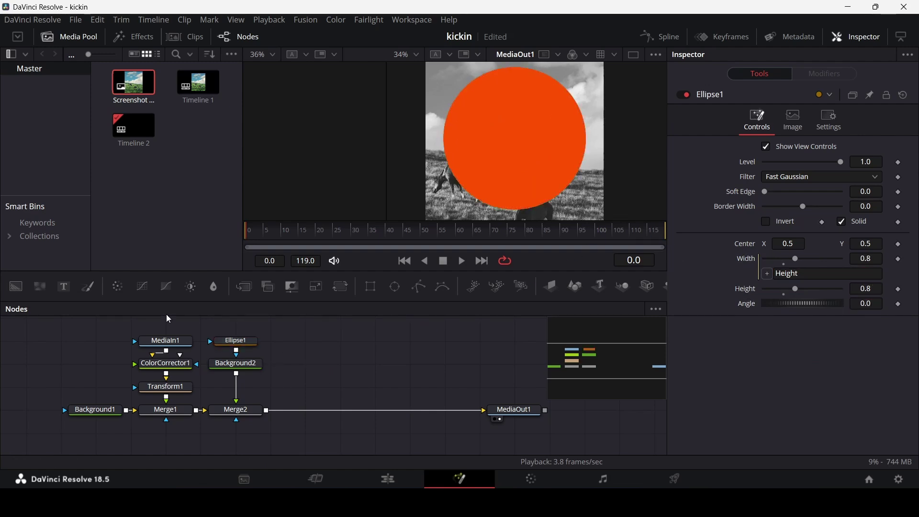
pyautogui.moveTo(419, 286); pyautogui.dragTo(240, 427)
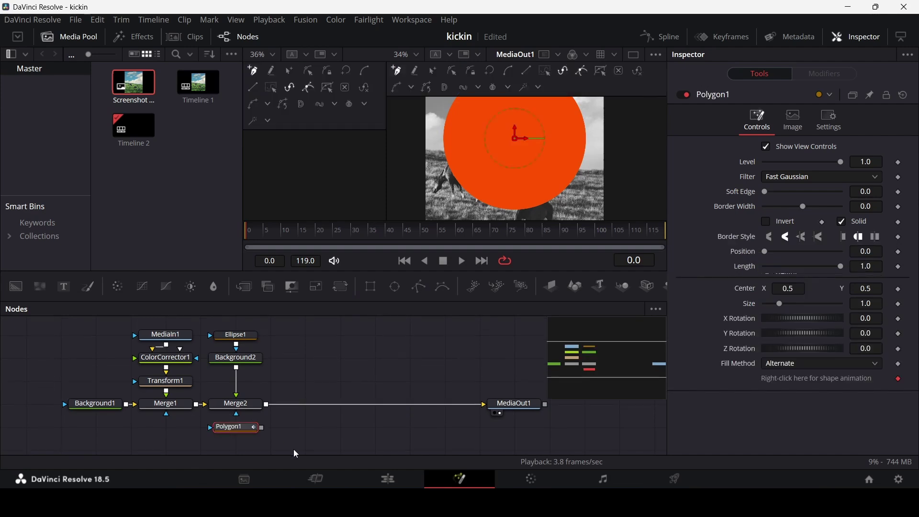
# Step: Remove the polygon's shape animation and connect Polygon1 as Merge2's mask
pyautogui.rightClick(792, 388)
pyautogui.click(857, 340)
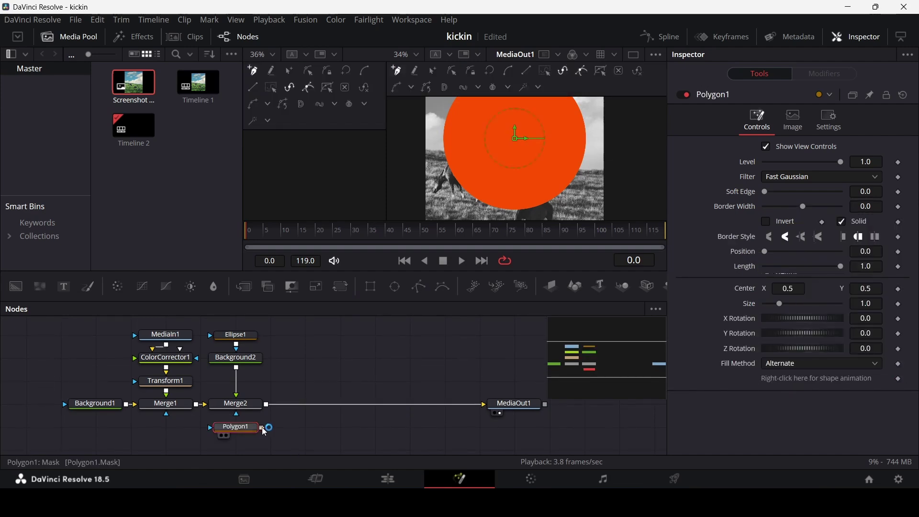
pyautogui.moveTo(265, 432); pyautogui.dragTo(236, 414)
pyautogui.click(272, 428)
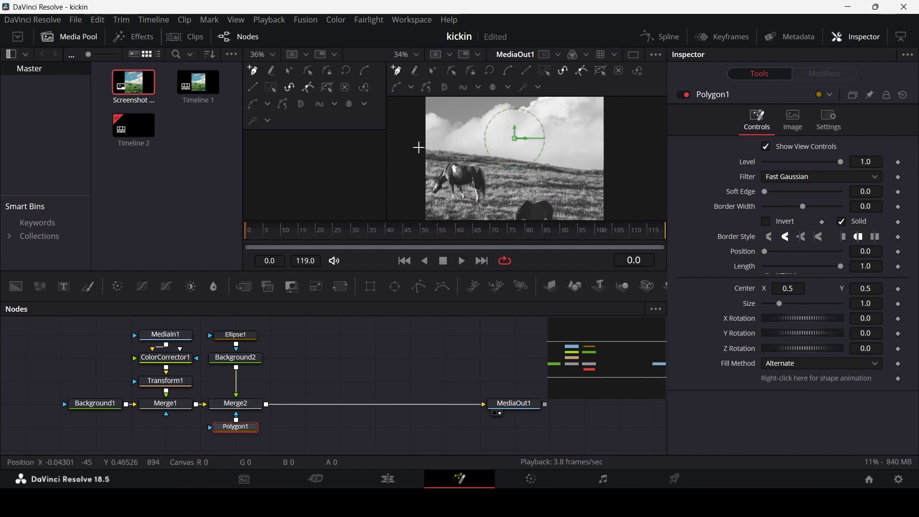
# Step: Trace a closed polygon mask along the hill's horizon and below the image
pyautogui.click(420, 147)
pyautogui.click(453, 151)
pyautogui.click(473, 155)
pyautogui.click(513, 160)
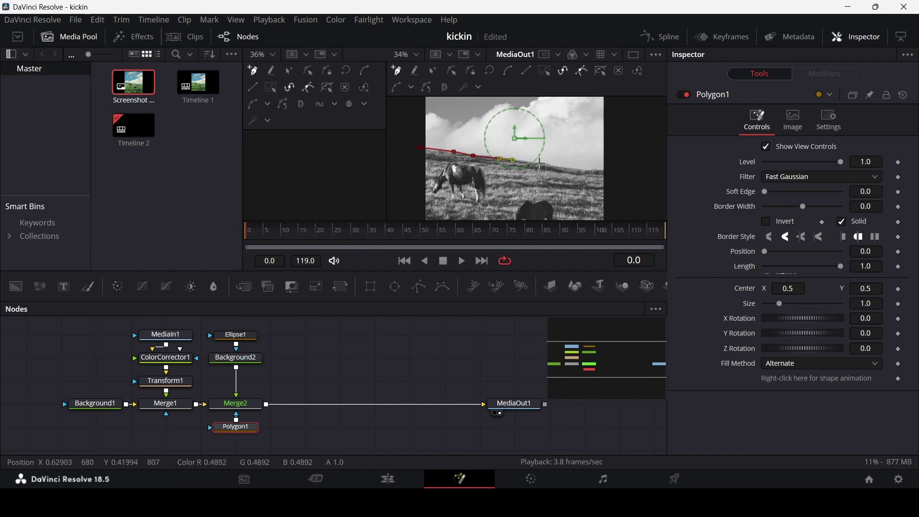
pyautogui.click(551, 166)
pyautogui.click(590, 170)
pyautogui.click(619, 169)
pyautogui.scroll(-5, 621, 182)
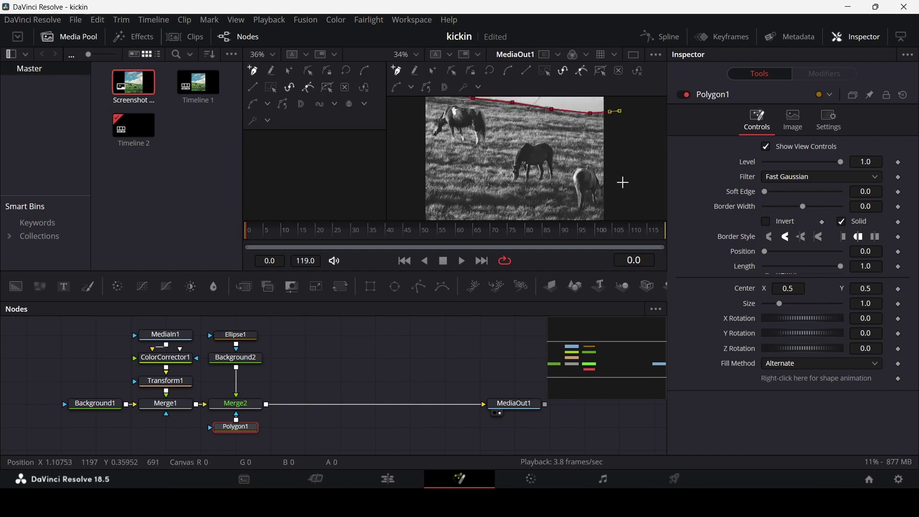
pyautogui.click(621, 177)
pyautogui.click(401, 171)
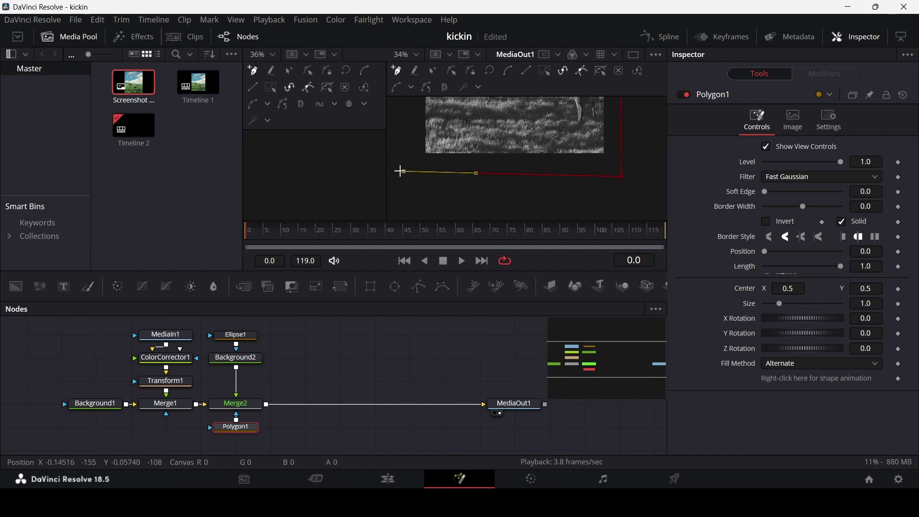
pyautogui.scroll(6, 411, 154)
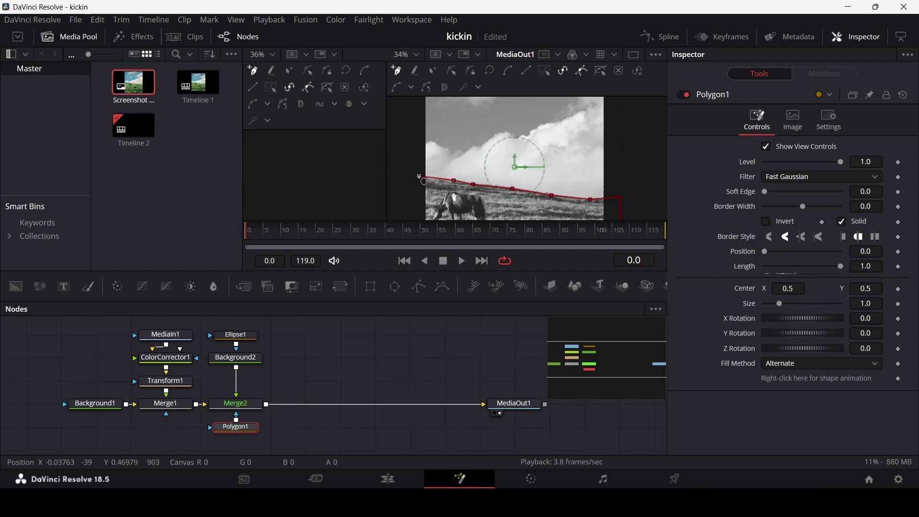
pyautogui.click(419, 177)
pyautogui.scroll(-3, 419, 177)
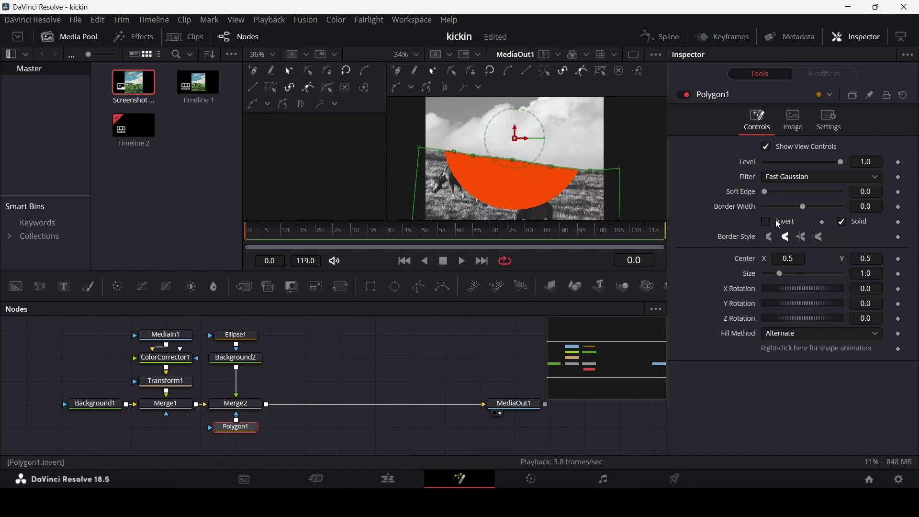
# Step: Invert the polygon mask so the sun sits behind the hill
pyautogui.click(788, 224)
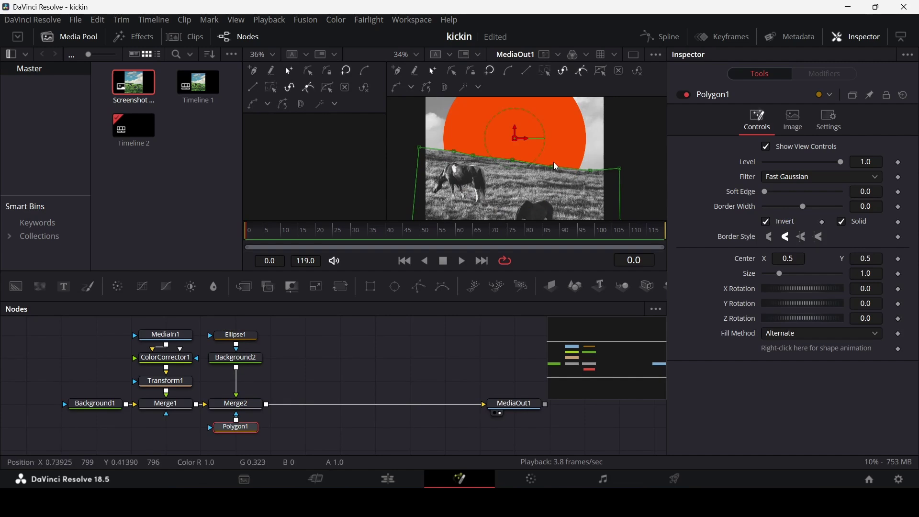
pyautogui.scroll(5, 534, 200)
pyautogui.scroll(-2, 538, 187)
pyautogui.scroll(-2, 521, 170)
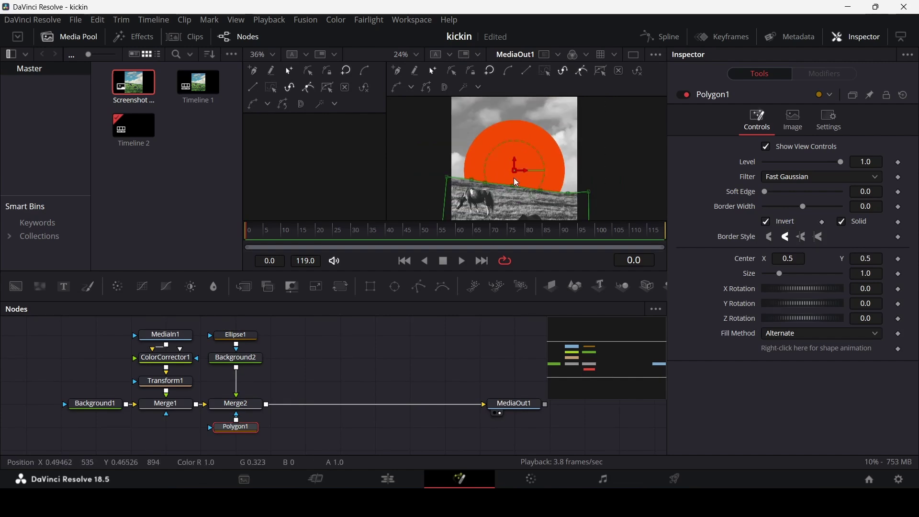
pyautogui.click(396, 367)
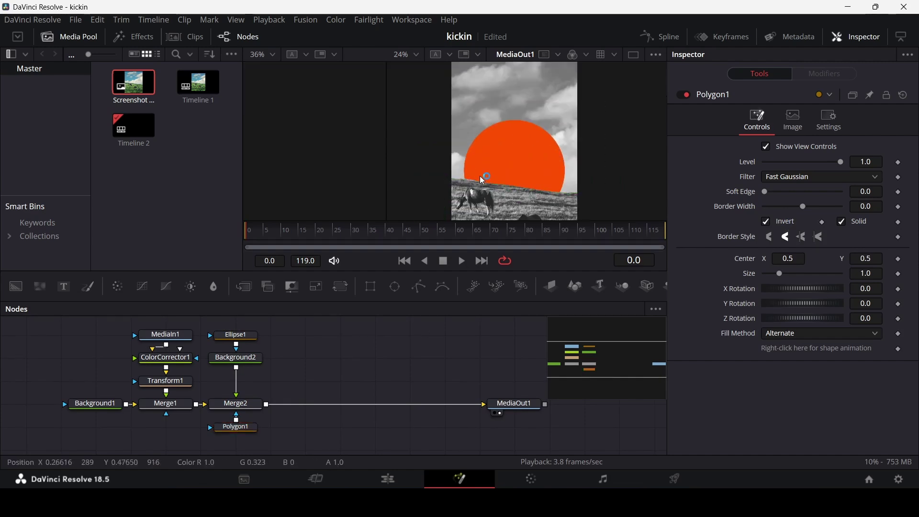
pyautogui.scroll(10, 483, 180)
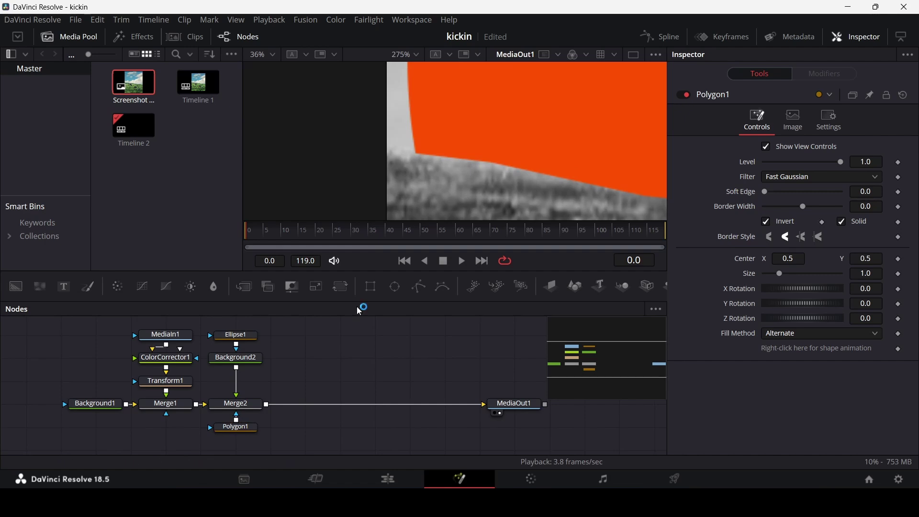
# Step: Adjust a polygon mask point to follow the horizon and check the edge
pyautogui.click(244, 430)
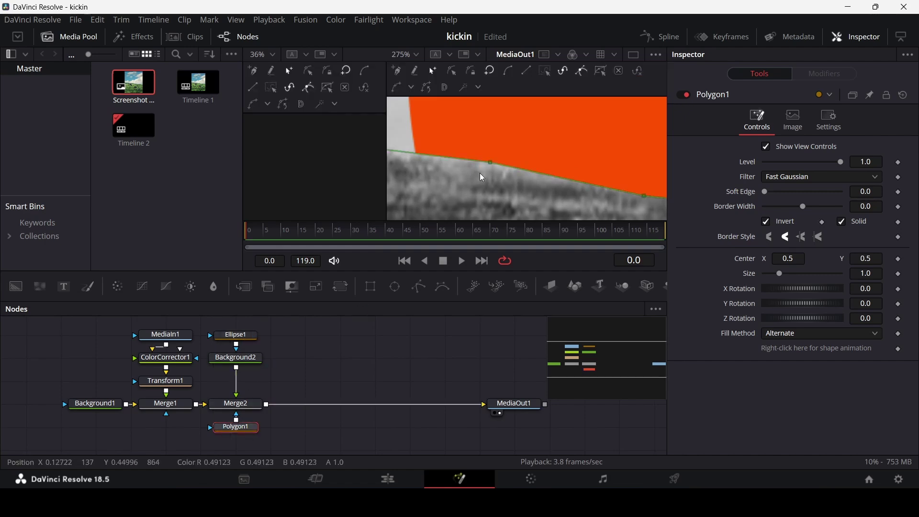
pyautogui.moveTo(489, 164); pyautogui.dragTo(475, 171)
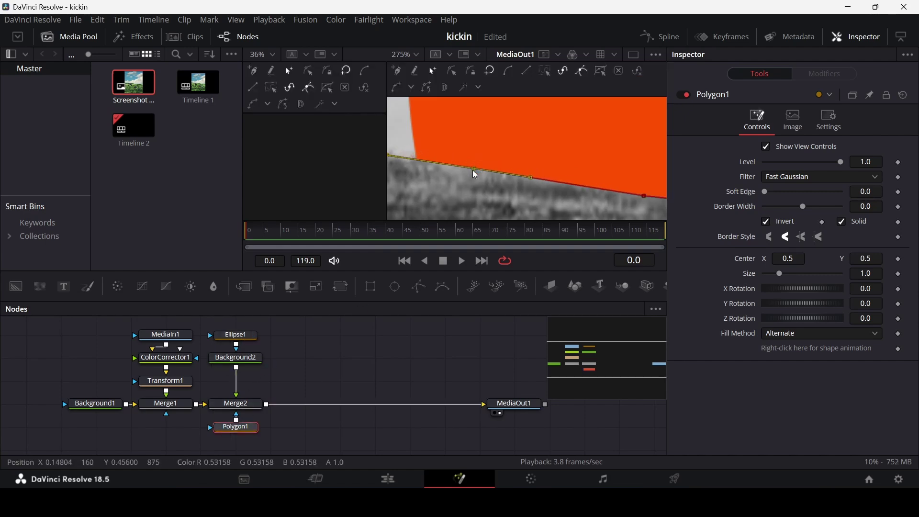
pyautogui.click(371, 375)
pyautogui.scroll(-4, 480, 173)
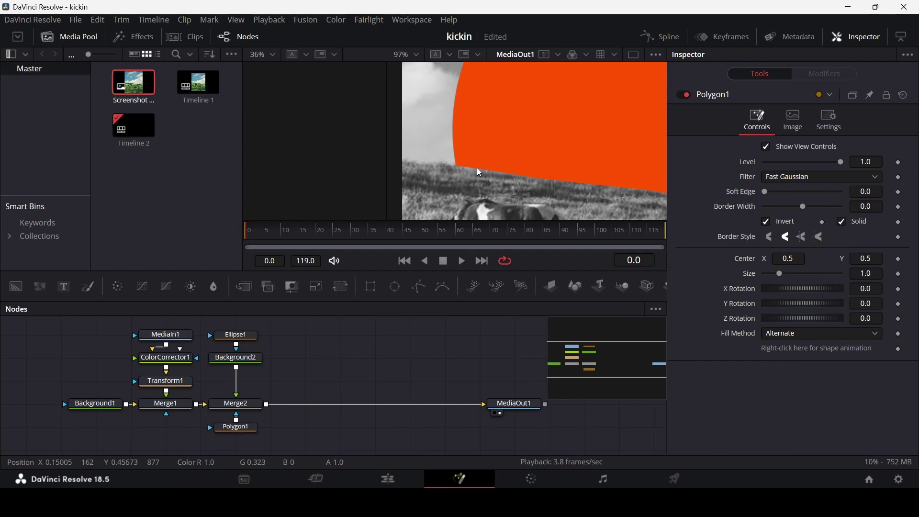
pyautogui.scroll(4, 479, 172)
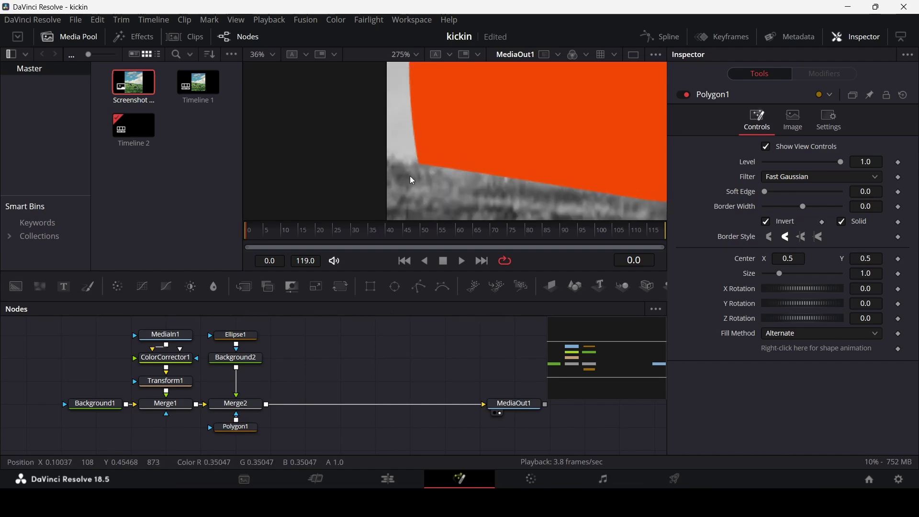
pyautogui.scroll(2, 457, 181)
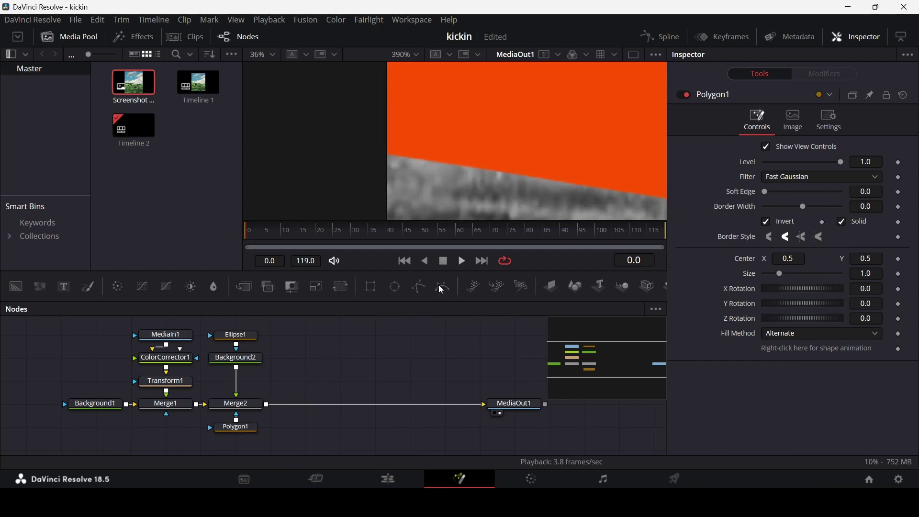
pyautogui.scroll(-3, 464, 182)
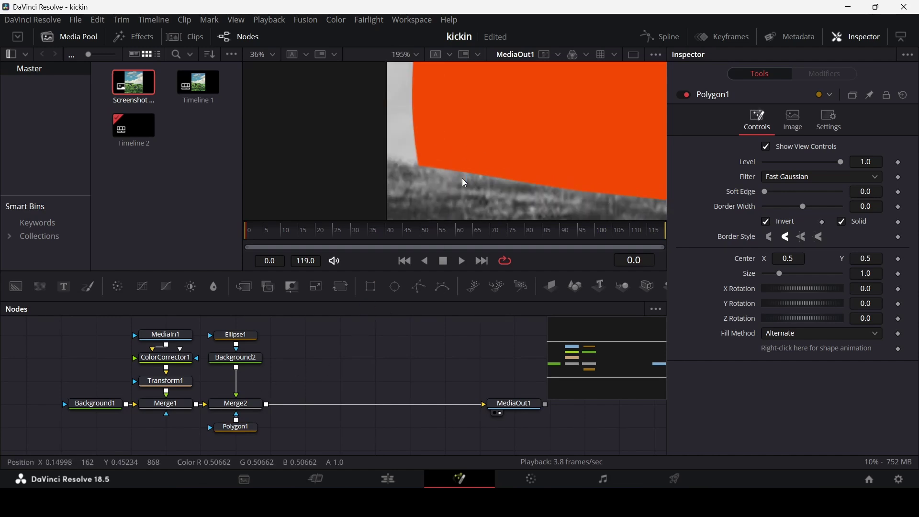
pyautogui.click(243, 429)
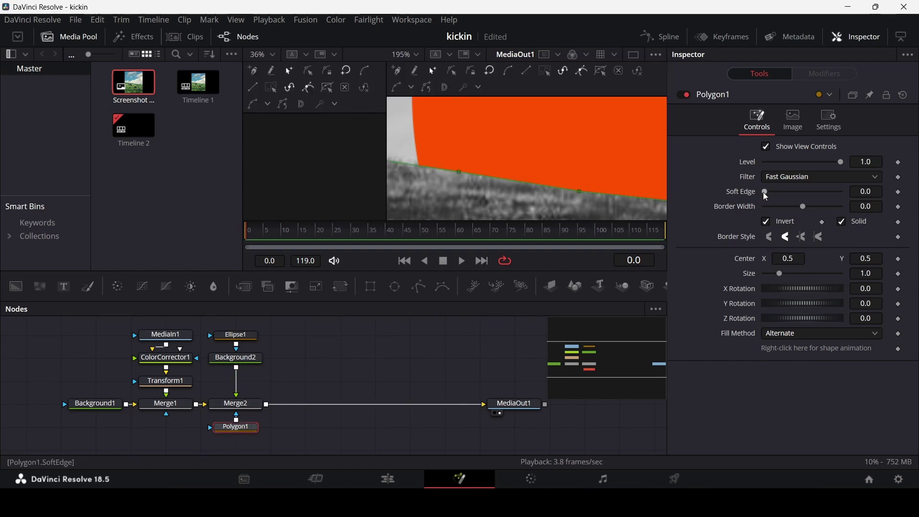
pyautogui.click(472, 353)
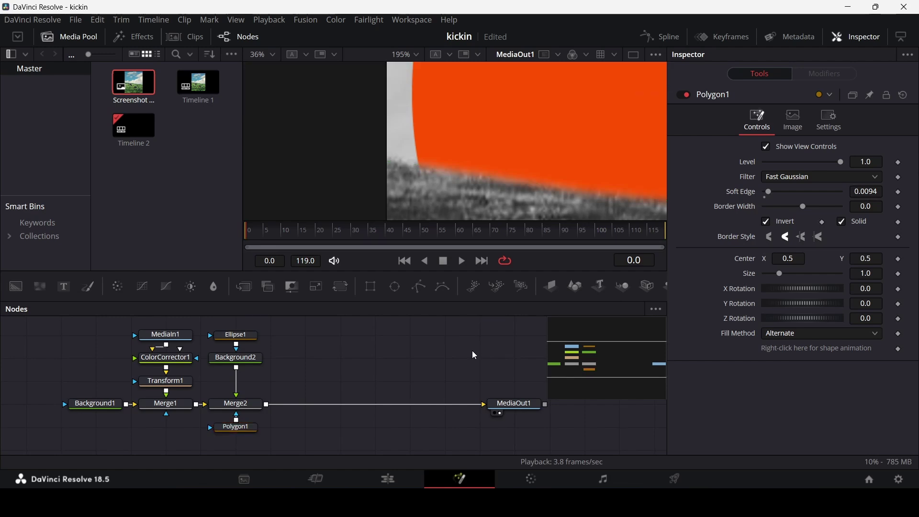
pyautogui.scroll(1, 421, 174)
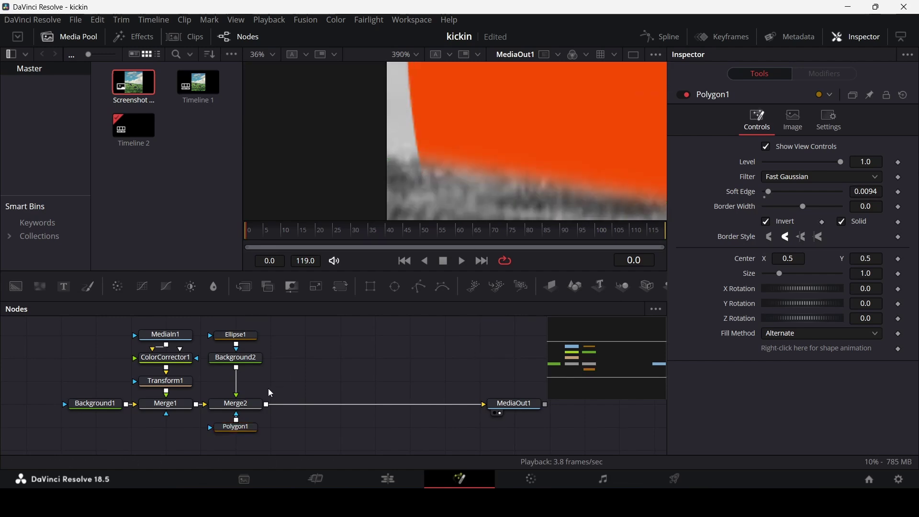
pyautogui.click(231, 424)
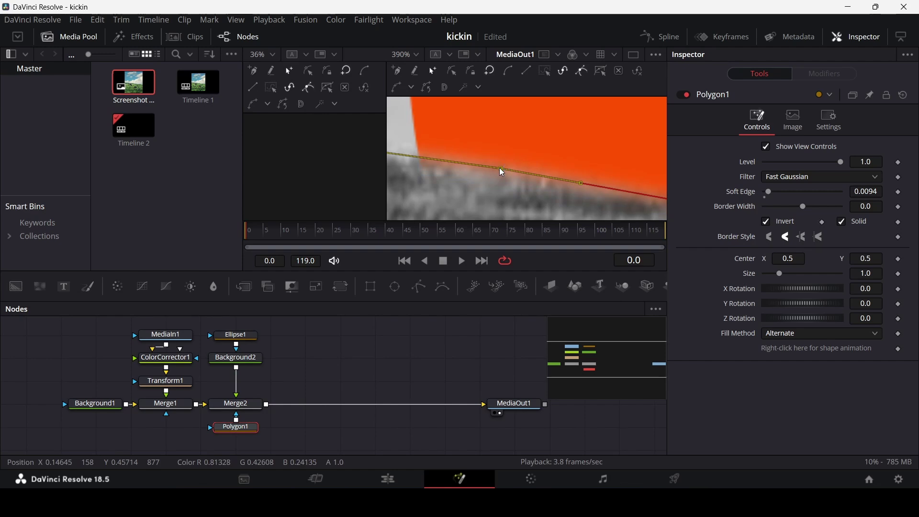
pyautogui.click(421, 372)
# Step: Zoom out and centre the poster in the viewer to check the composite
pyautogui.scroll(-3, 504, 166)
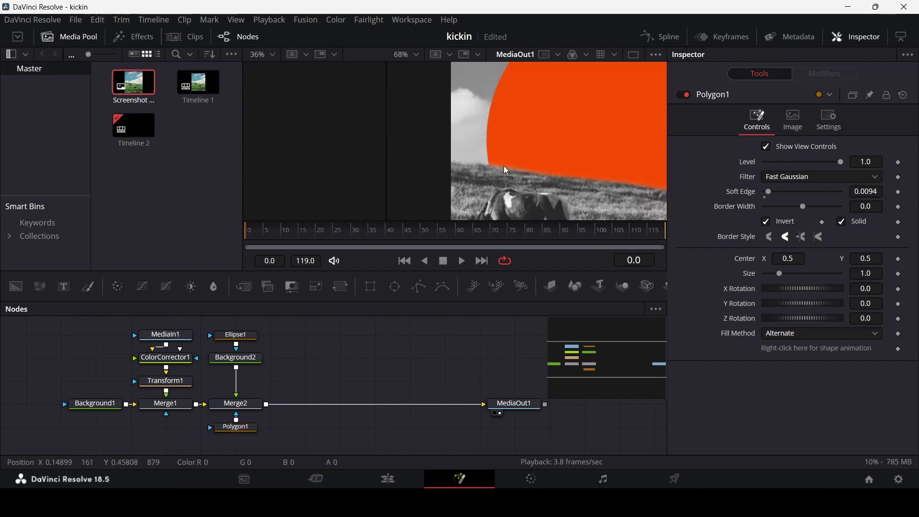
pyautogui.scroll(-2, 593, 182)
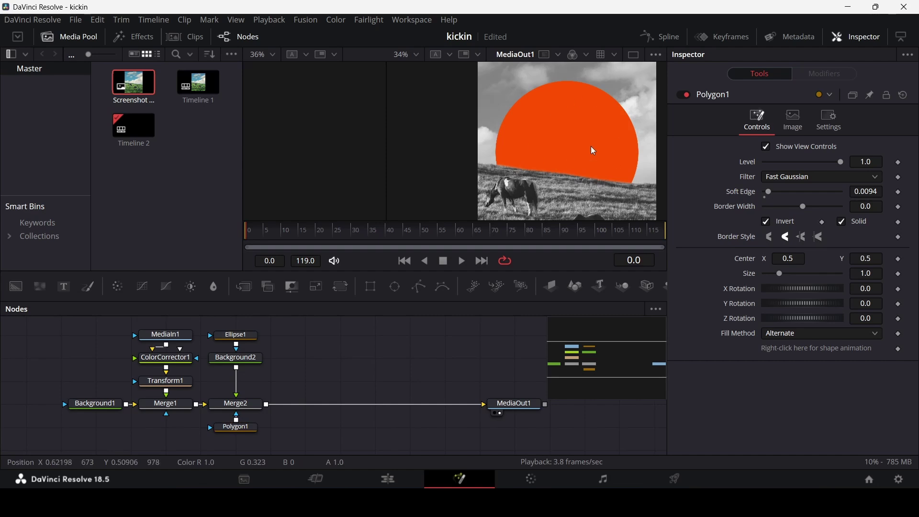
pyautogui.moveTo(595, 179); pyautogui.dragTo(562, 152)
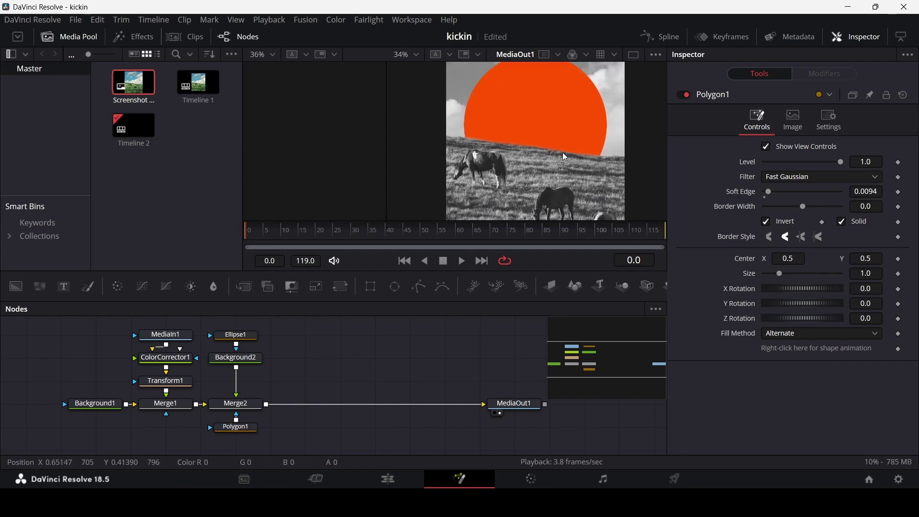
pyautogui.scroll(-2, 565, 157)
# Step: Add a white Background3 with a Rectangle1 mask, merged over the composite via Merge3
pyautogui.moveTo(15, 286); pyautogui.dragTo(300, 388)
pyautogui.click(372, 286)
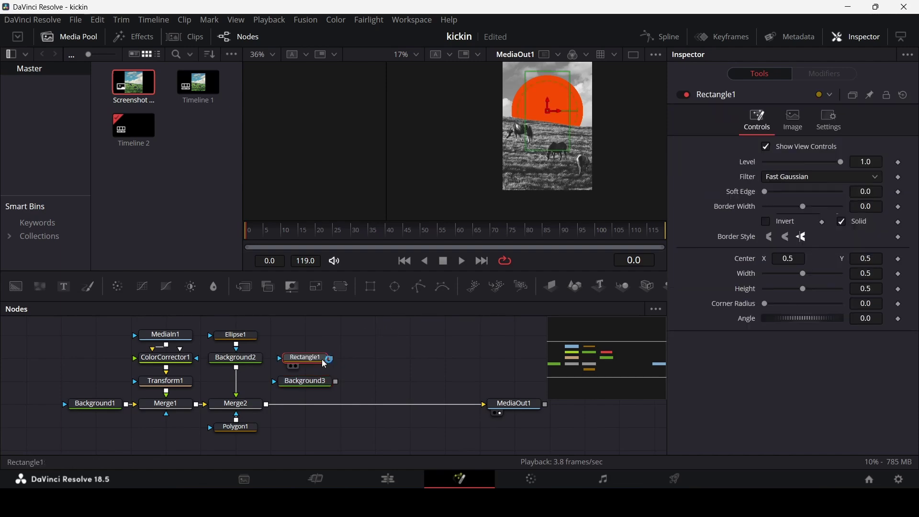
pyautogui.moveTo(335, 382); pyautogui.dragTo(266, 405)
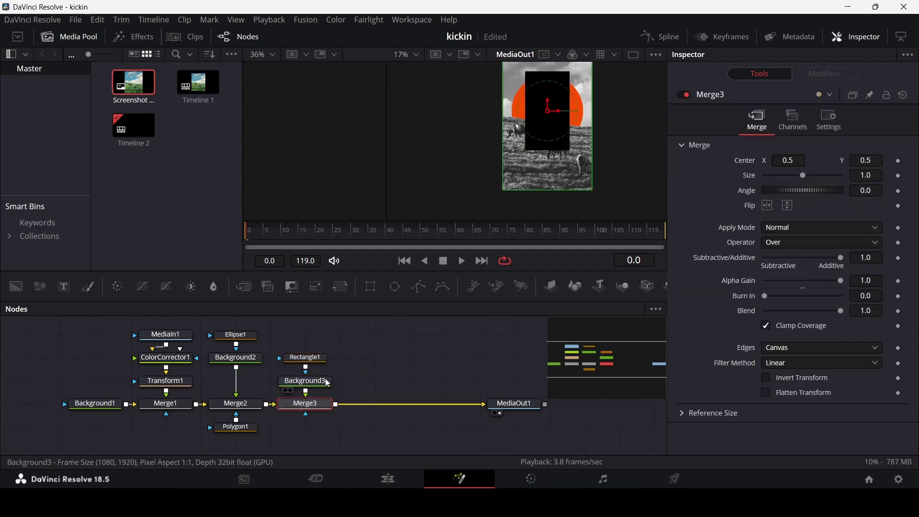
pyautogui.click(306, 381)
pyautogui.click(764, 218)
pyautogui.moveTo(769, 234); pyautogui.dragTo(746, 215)
pyautogui.click(765, 218)
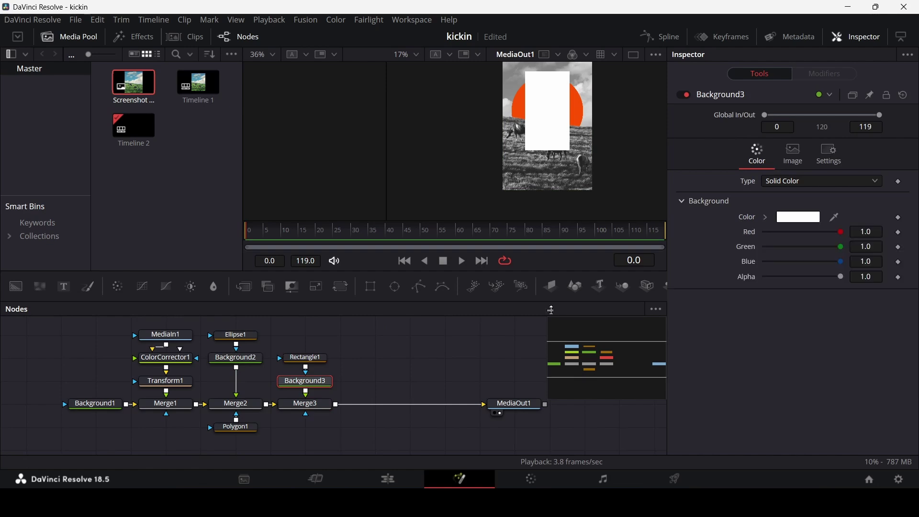
# Step: Size the rectangle to width 1.0, height 0.15 and move it to the poster's bottom edge
pyautogui.click(307, 359)
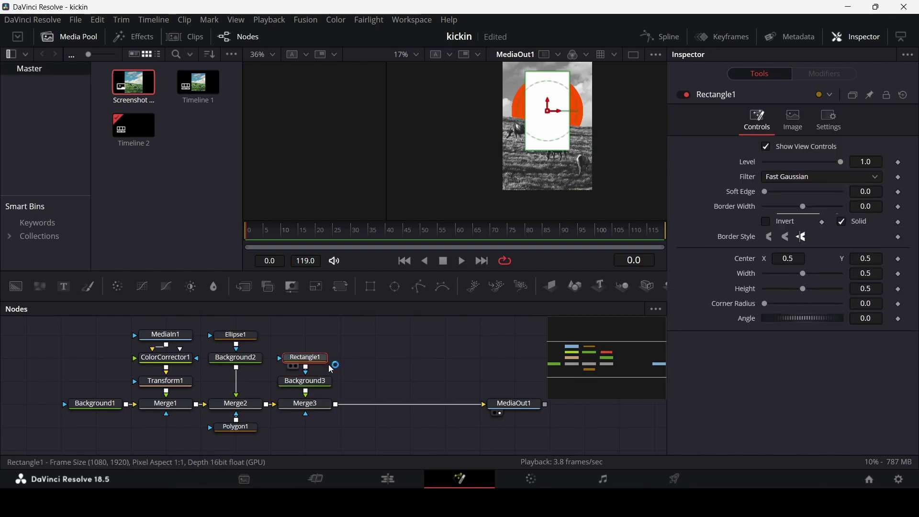
pyautogui.moveTo(802, 273); pyautogui.dragTo(869, 274)
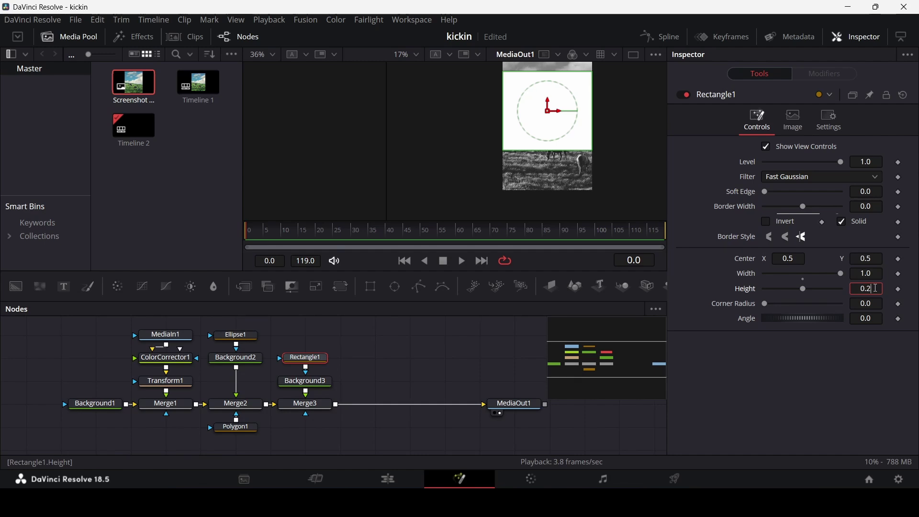
pyautogui.press('Return')
pyautogui.moveTo(550, 107); pyautogui.dragTo(547, 171)
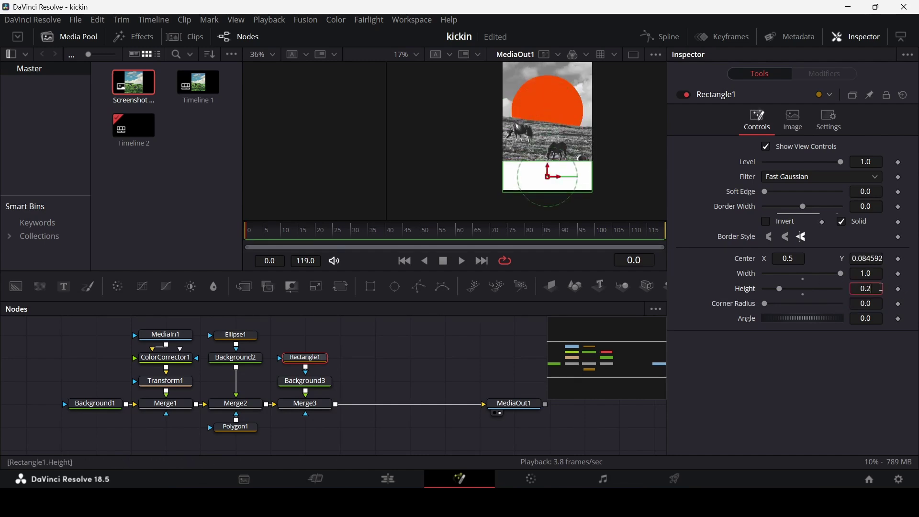
pyautogui.press('Return')
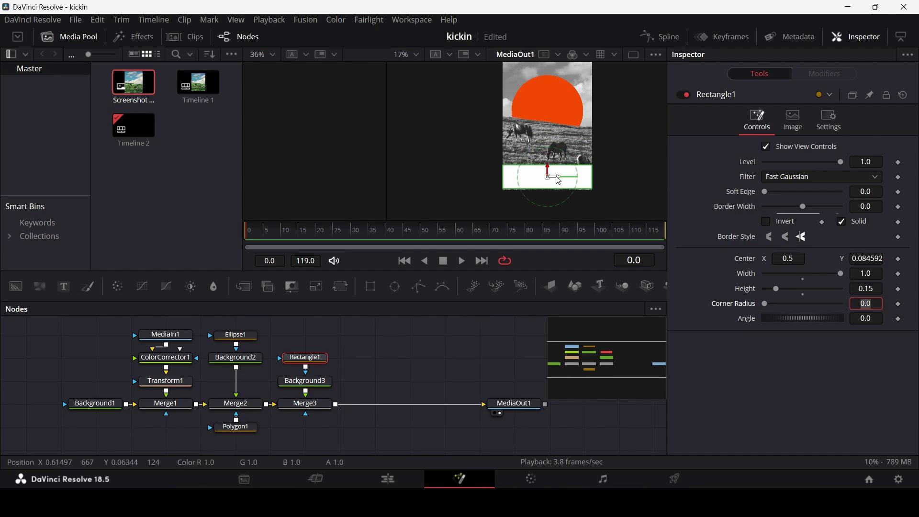
pyautogui.moveTo(548, 166); pyautogui.dragTo(546, 170)
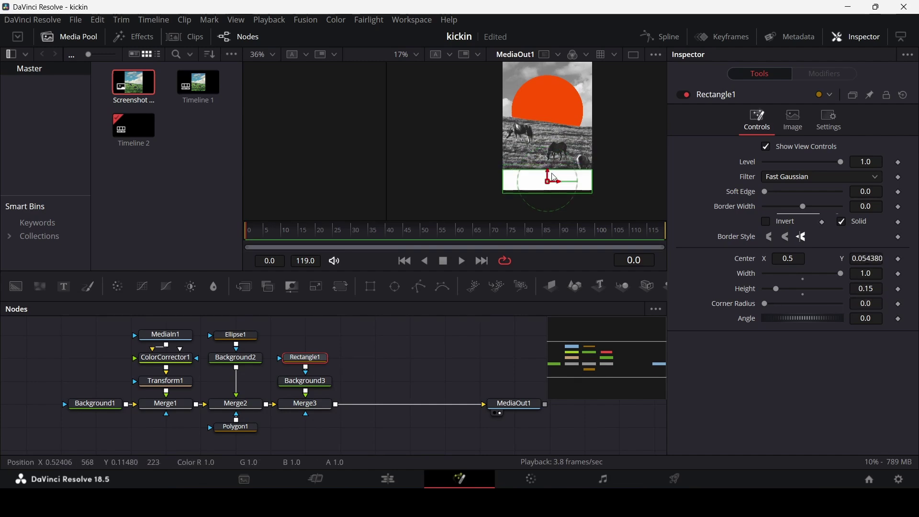
pyautogui.scroll(2, 554, 177)
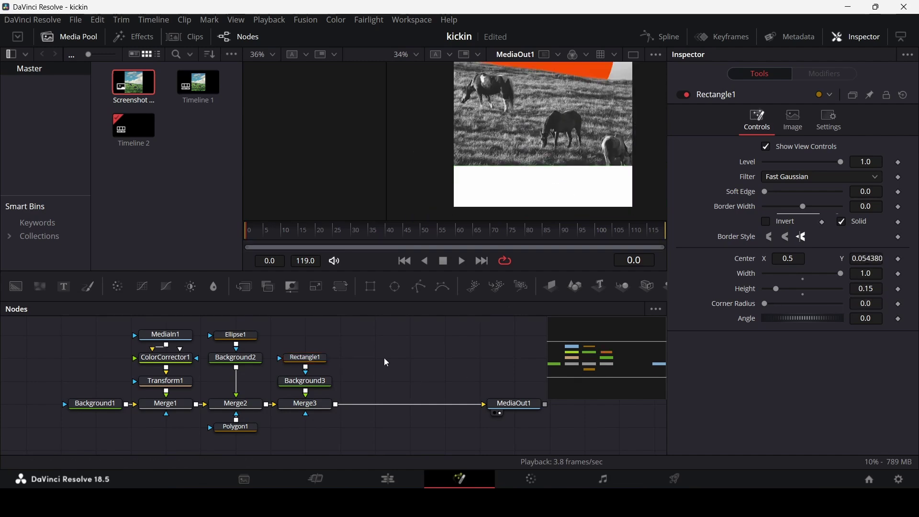
pyautogui.moveTo(356, 371); pyautogui.dragTo(343, 387)
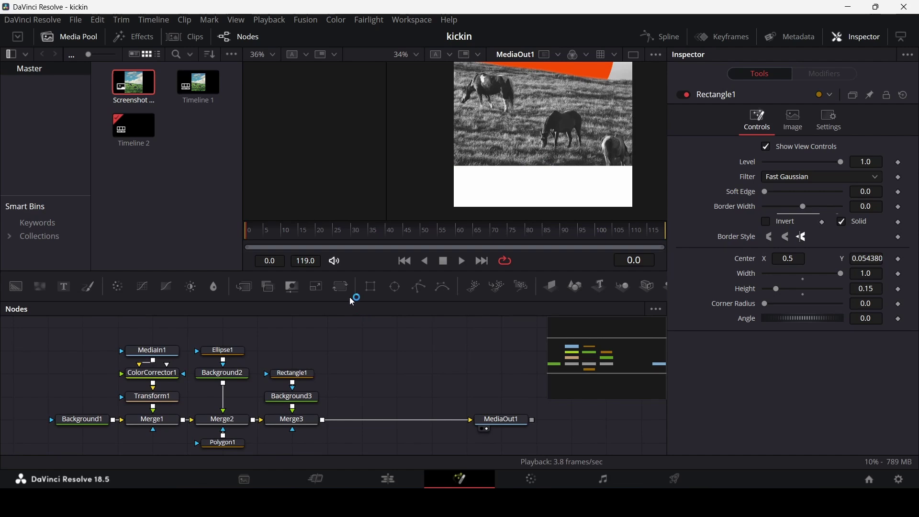
# Step: Add Rectangle2 and Background4 nodes, merging Background4 into the composite via Merge4
pyautogui.moveTo(371, 286); pyautogui.dragTo(390, 330)
pyautogui.moveTo(347, 359); pyautogui.dragTo(348, 359)
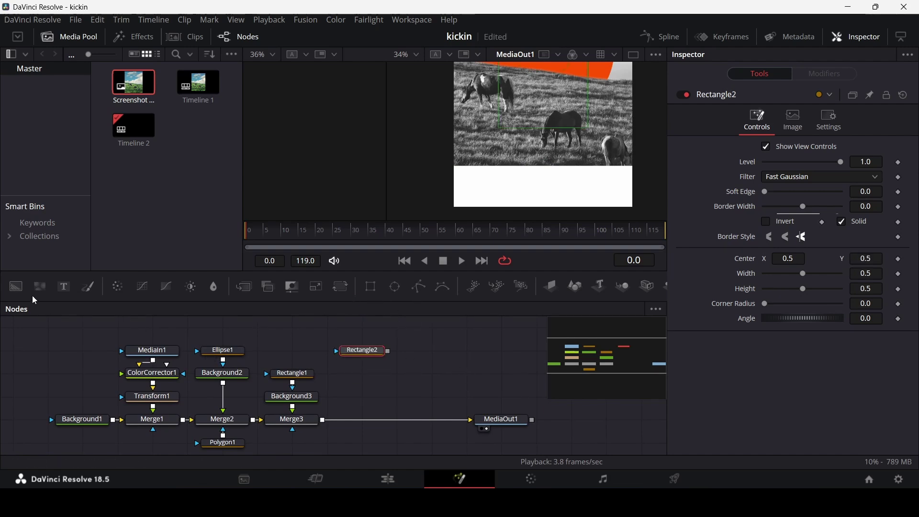
pyautogui.moveTo(18, 287); pyautogui.dragTo(337, 416)
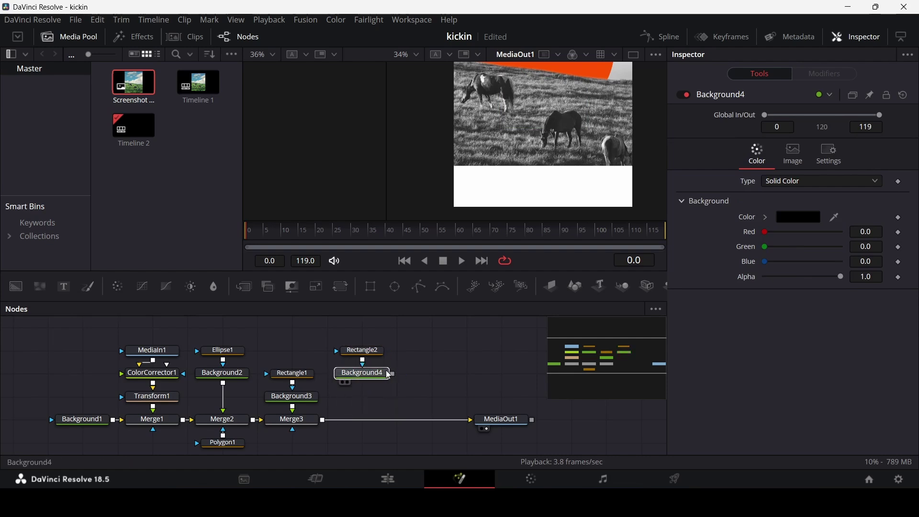
pyautogui.hotkey('ctrl', 'z')
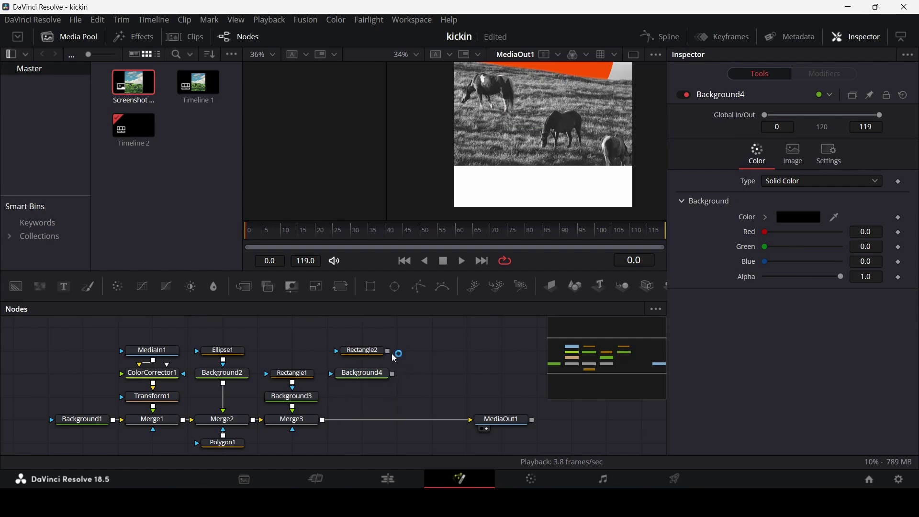
pyautogui.moveTo(394, 358); pyautogui.dragTo(326, 424)
# Step: Colour Background4 orange (#ff5200) by sampling the sun's colour
pyautogui.click(375, 374)
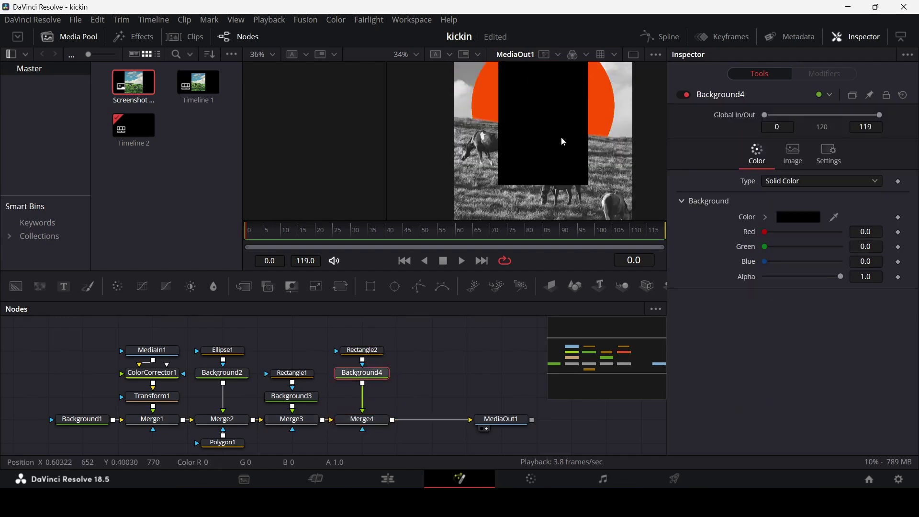
pyautogui.click(794, 219)
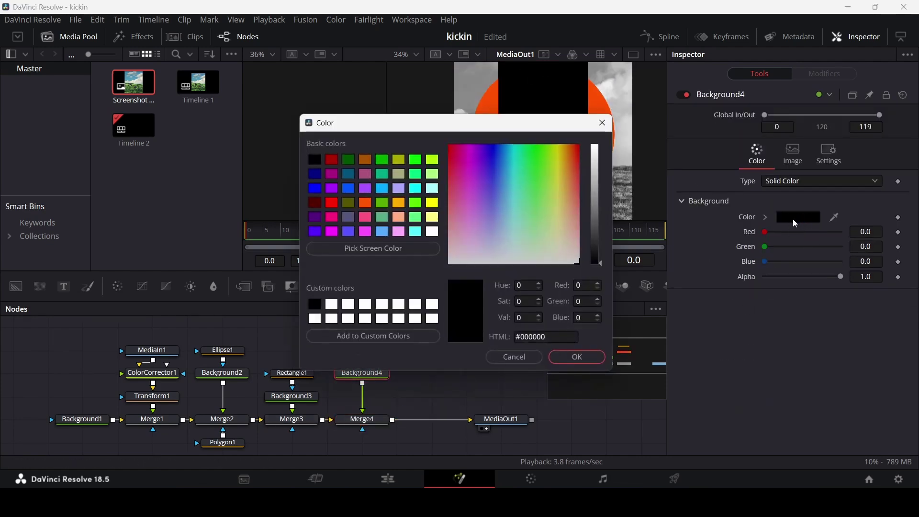
pyautogui.moveTo(483, 124); pyautogui.dragTo(327, 115)
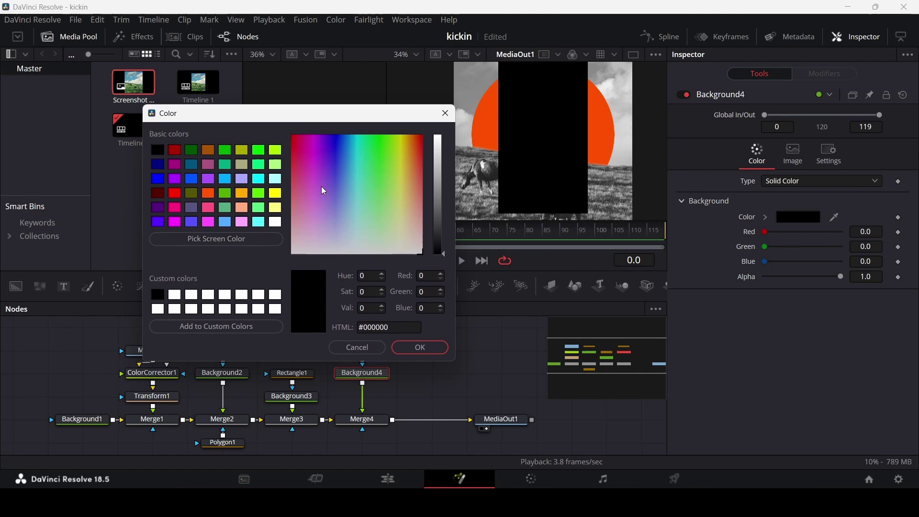
pyautogui.click(212, 240)
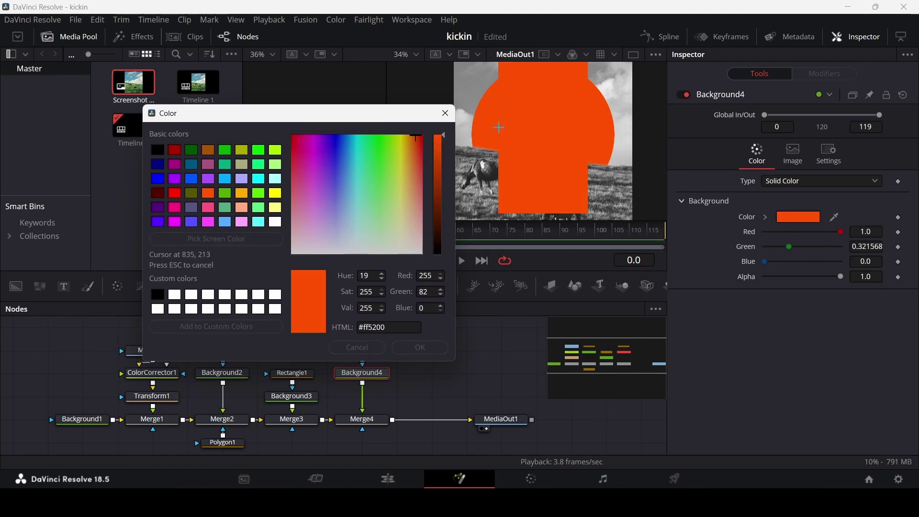
pyautogui.click(484, 125)
pyautogui.click(411, 348)
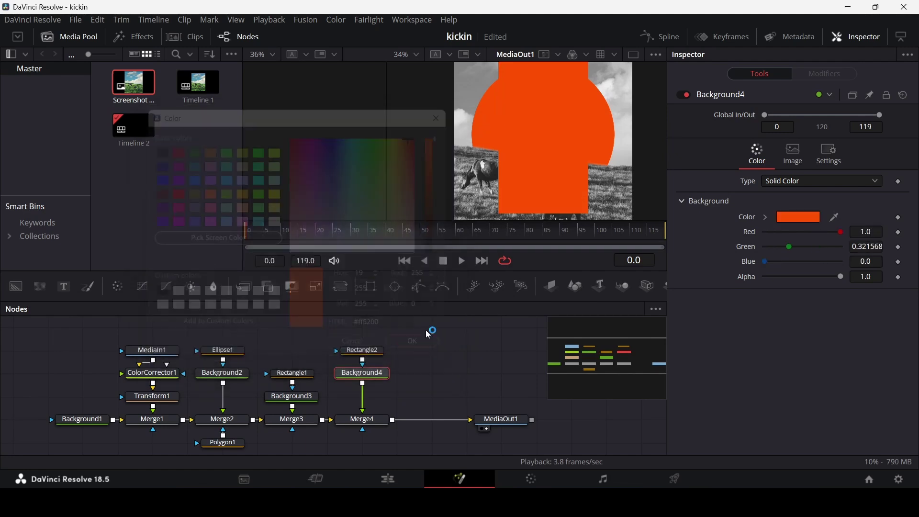
# Step: Make Rectangle2 a 0.1-high orange tab with 0.4 corner radius at the lower-left edge
pyautogui.click(369, 356)
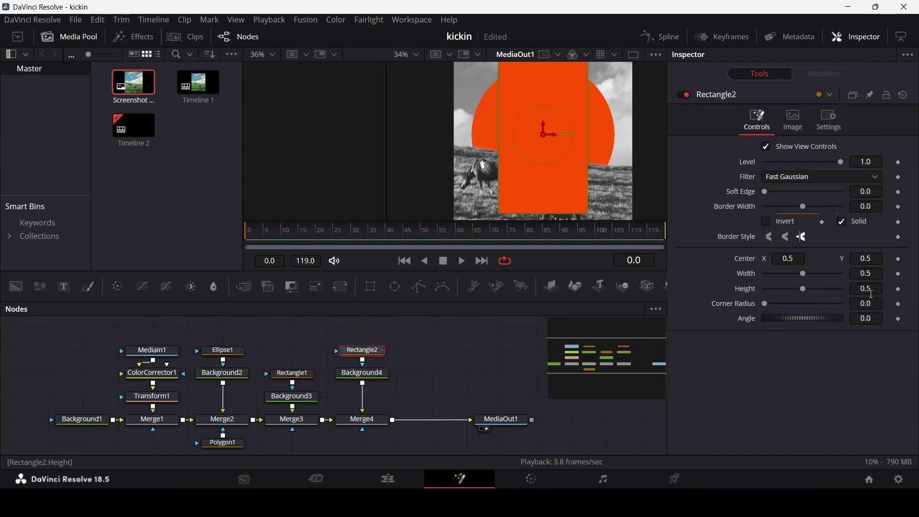
pyautogui.write('0.1')
pyautogui.press('Tab')
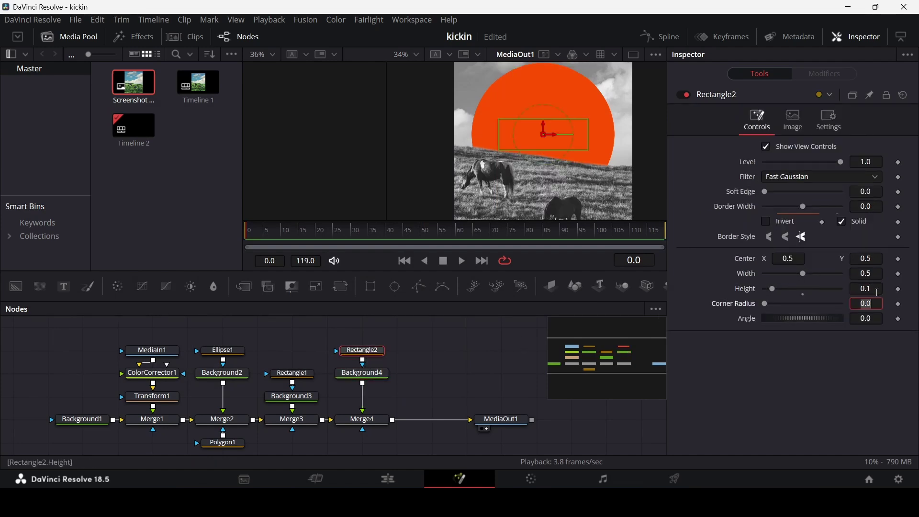
pyautogui.moveTo(544, 106); pyautogui.dragTo(466, 158)
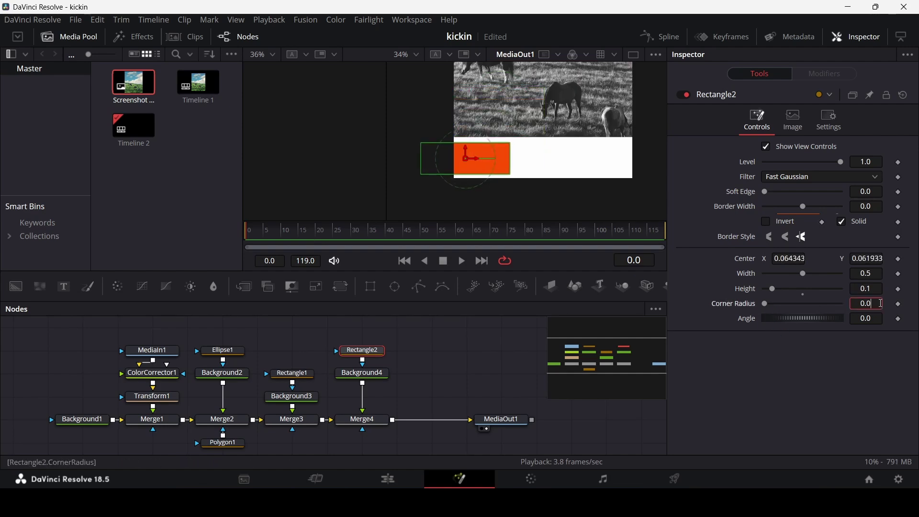
pyautogui.press('Tab')
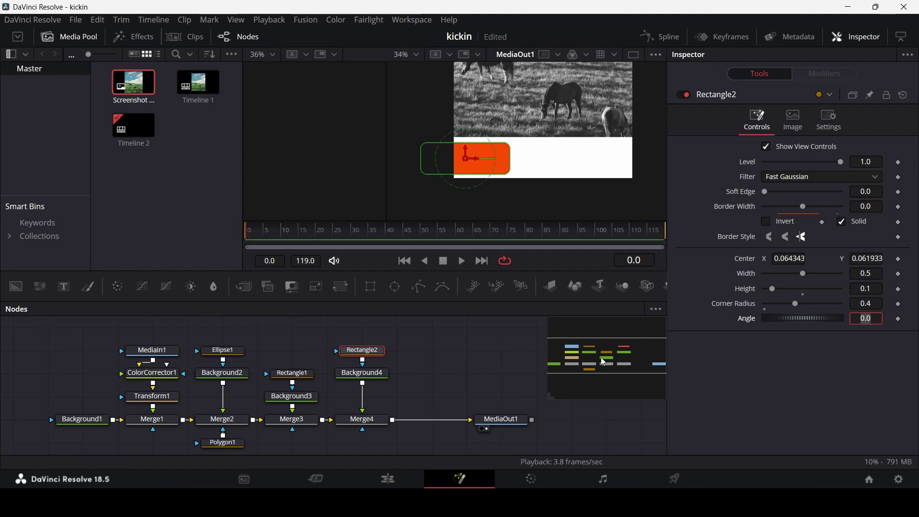
pyautogui.moveTo(470, 160)
pyautogui.mouseDown()
pyautogui.moveTo(448, 160)
pyautogui.moveTo(460, 160)
pyautogui.mouseUp()
pyautogui.click(473, 342)
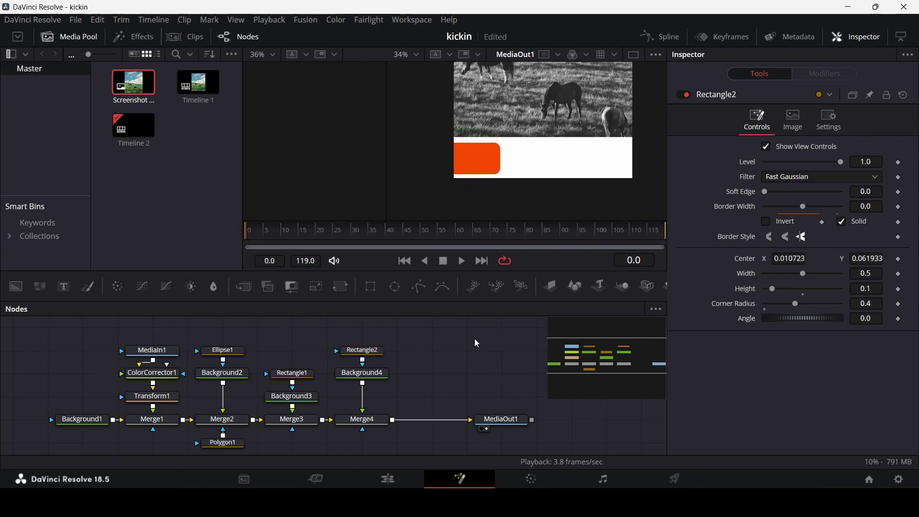
# Step: Add a Text1 layer merged via Merge5 and start editing its Text field
pyautogui.moveTo(64, 287); pyautogui.dragTo(413, 422)
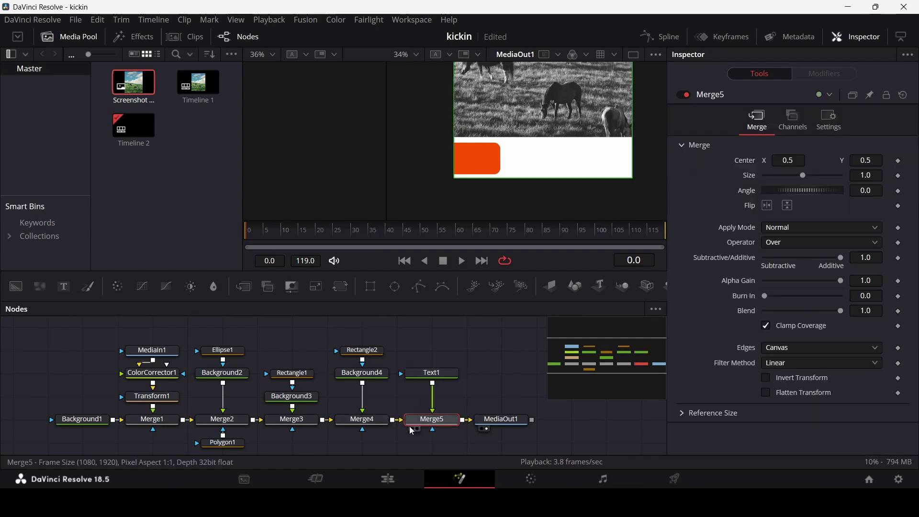
pyautogui.click(449, 374)
pyautogui.click(735, 218)
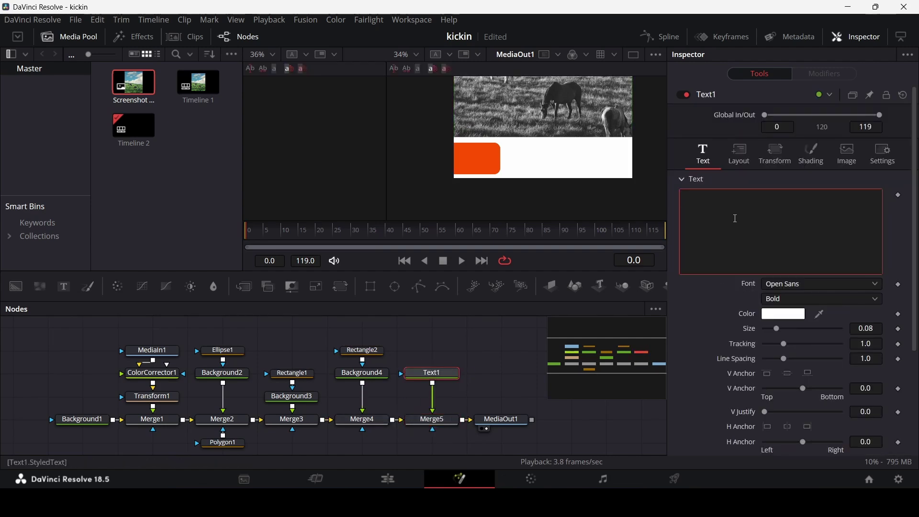
# Step: Type 'Stallion' as the title, move it into the white band, and colour it #1d1d1d
pyautogui.write('Stallion')
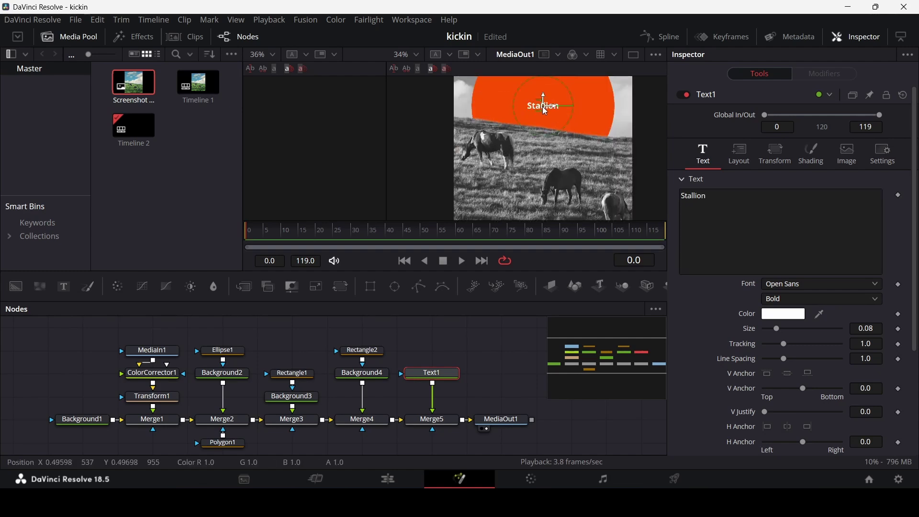
pyautogui.moveTo(541, 110); pyautogui.dragTo(543, 184)
pyautogui.scroll(-1, 542, 156)
pyautogui.click(778, 317)
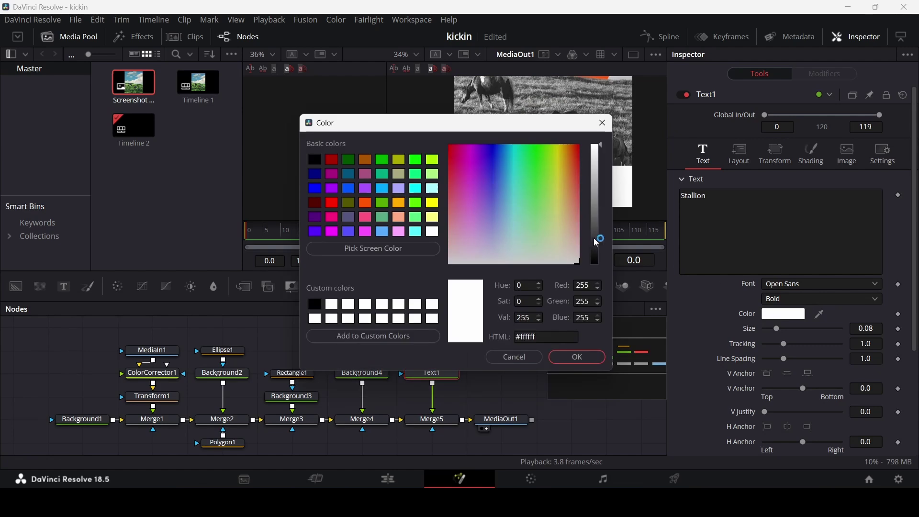
pyautogui.moveTo(595, 238); pyautogui.dragTo(599, 256)
pyautogui.click(577, 357)
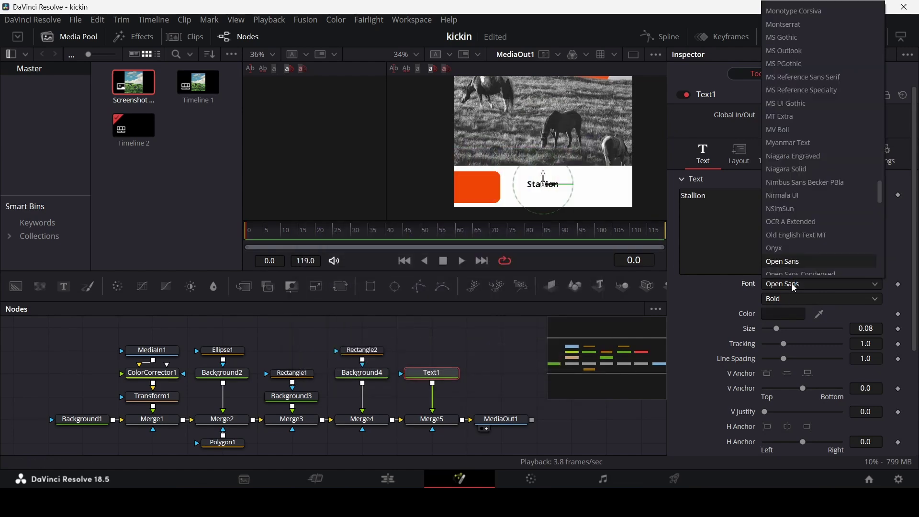
# Step: Set the title to Goudy Old Style at size 0.3 and nudge it right beside the orange tab
pyautogui.press('Down')
pyautogui.press('Down')
pyautogui.press('Down')
pyautogui.press('Down')
pyautogui.press('Down')
pyautogui.press('Down')
pyautogui.press('Down')
pyautogui.press('Down')
pyautogui.press('Down')
pyautogui.press('Down')
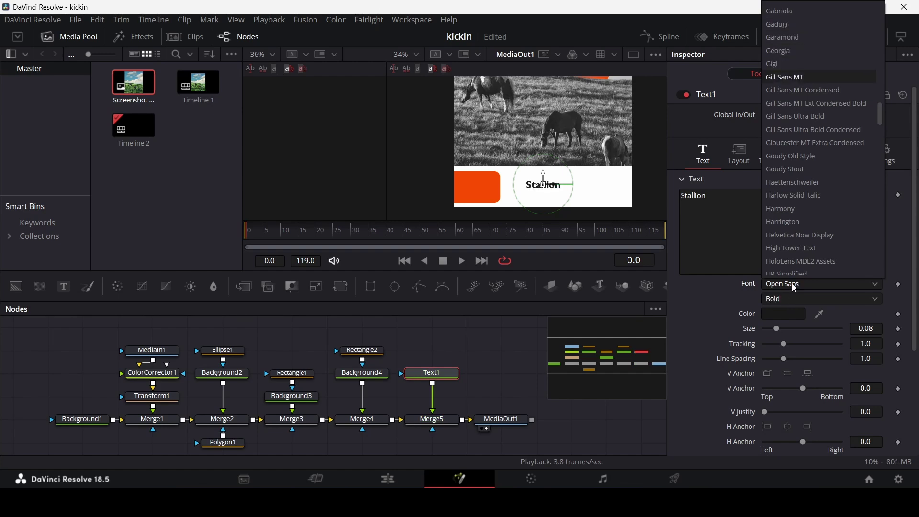
pyautogui.press('Down')
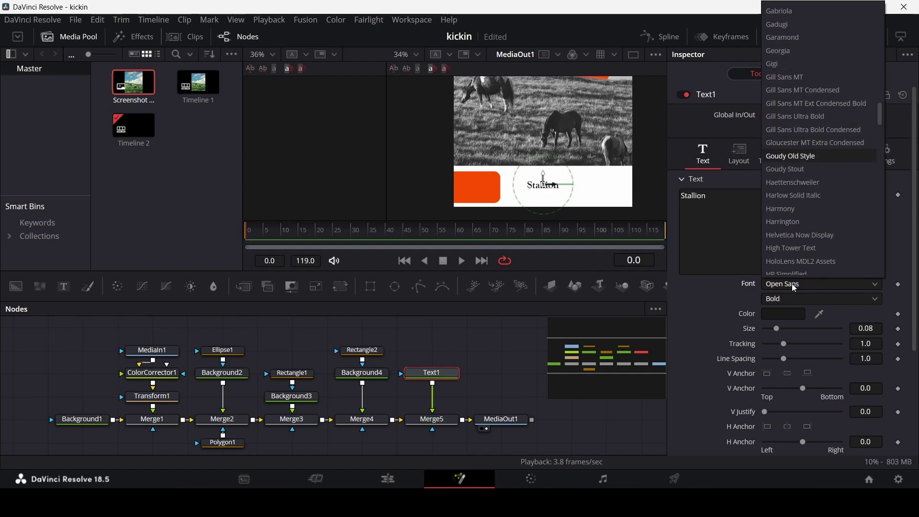
pyautogui.press('Return')
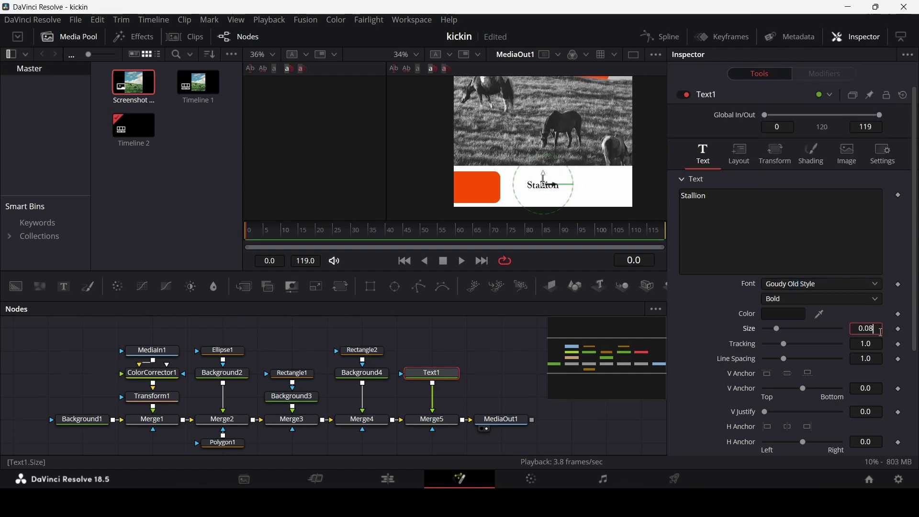
pyautogui.press('BackSpace')
pyautogui.write('3')
pyautogui.press('Tab')
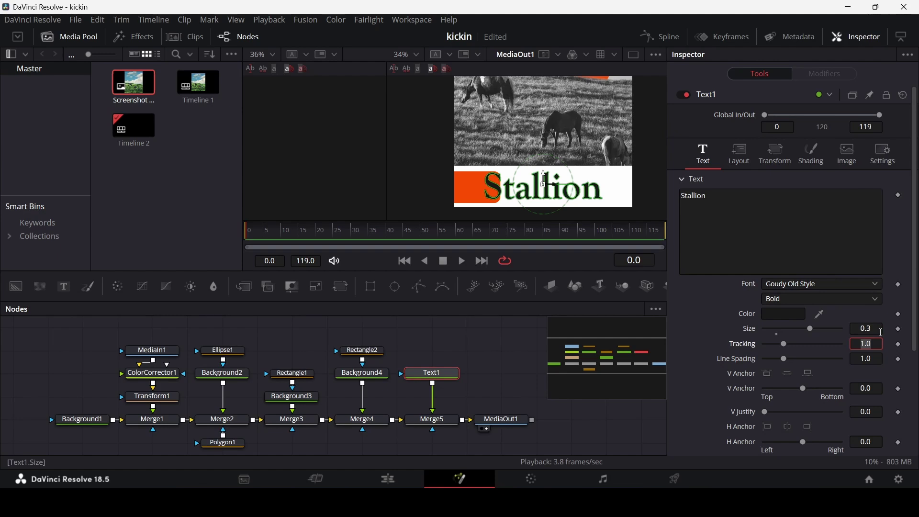
pyautogui.moveTo(555, 189); pyautogui.dragTo(581, 190)
pyautogui.click(511, 336)
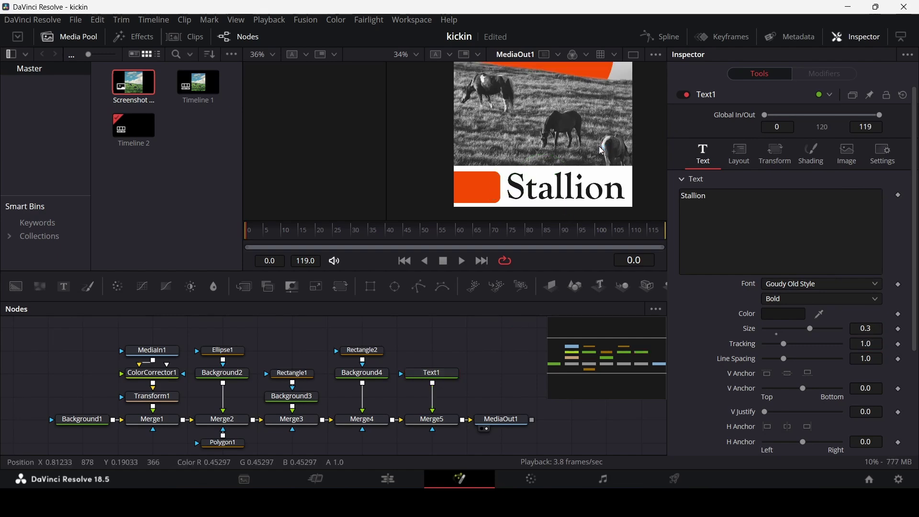
# Step: Keyframe Ellipse1's Center at frame 50, lower the sun to Y 0.179 at the start, and preview the rise
pyautogui.scroll(-2, 570, 143)
pyautogui.scroll(2, 568, 139)
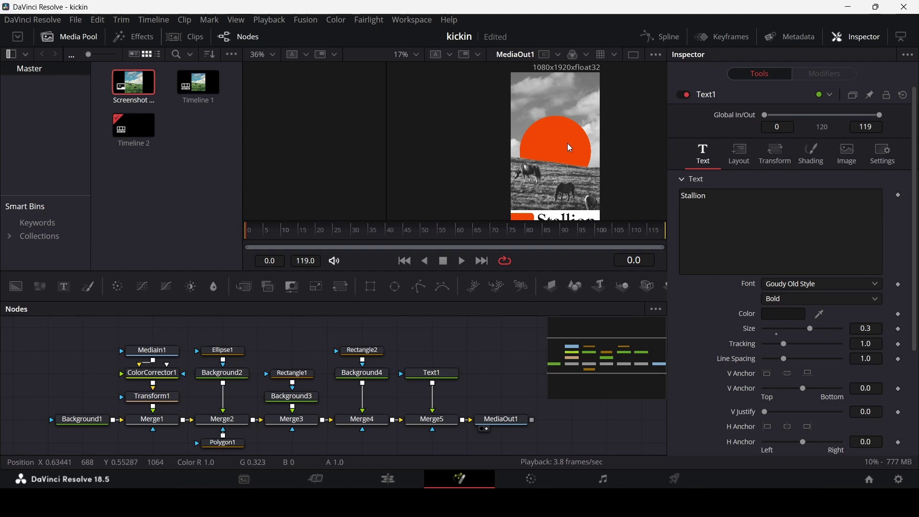
pyautogui.scroll(-1, 568, 143)
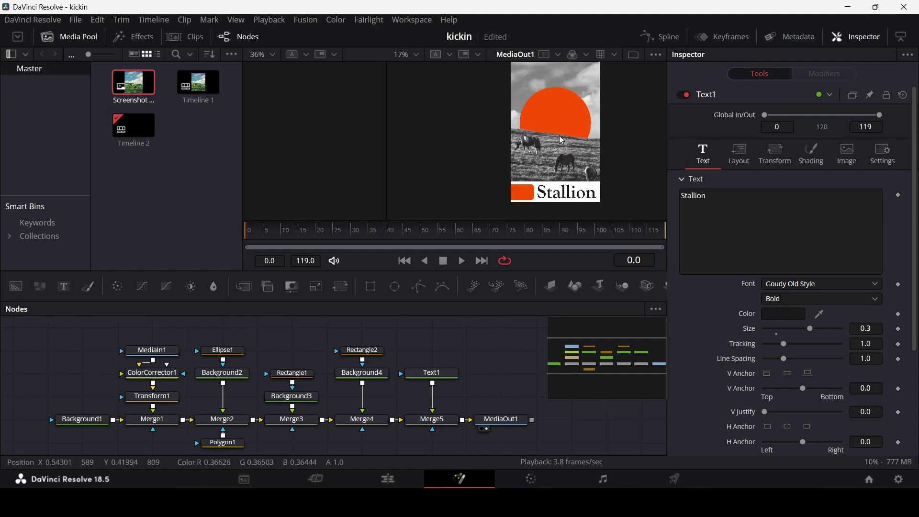
pyautogui.click(235, 352)
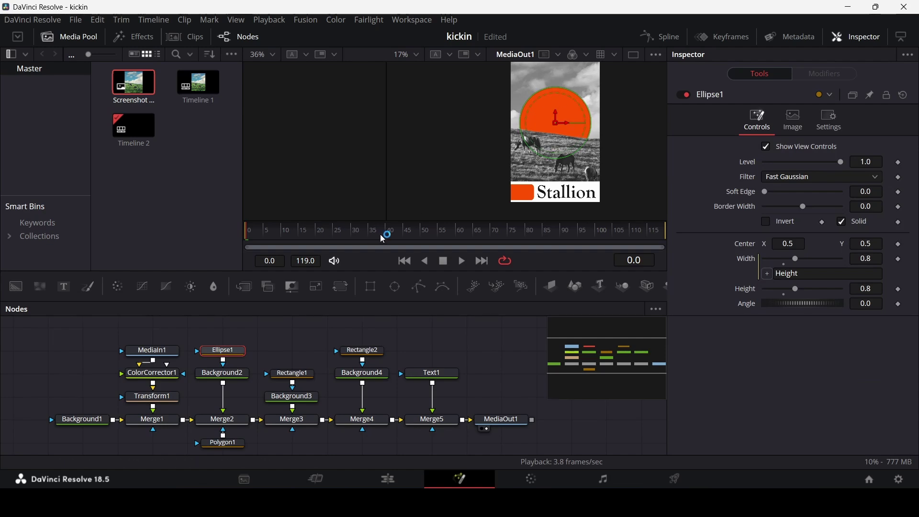
pyautogui.moveTo(411, 235); pyautogui.dragTo(420, 234)
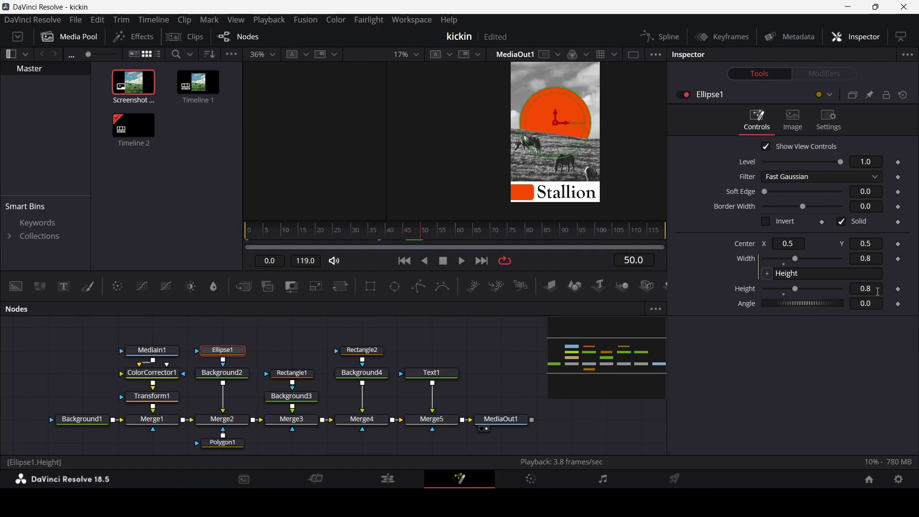
pyautogui.click(900, 245)
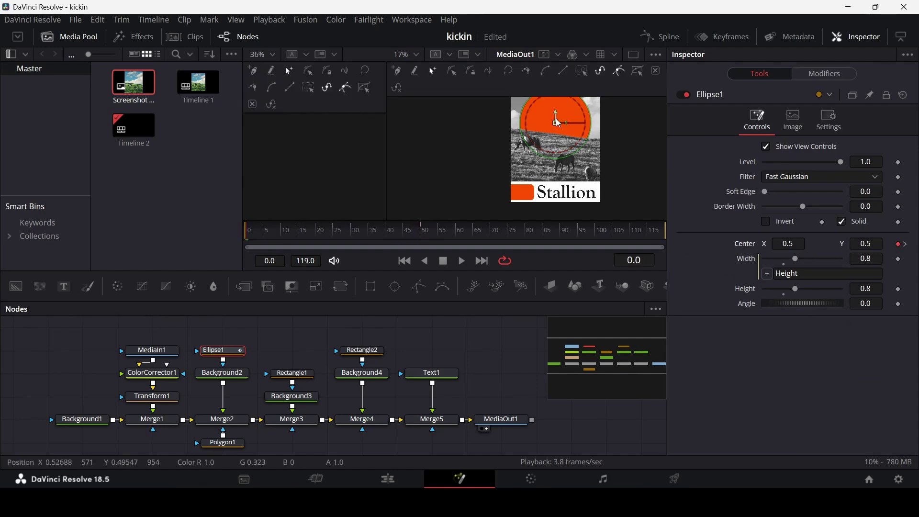
pyautogui.moveTo(558, 123); pyautogui.dragTo(556, 170)
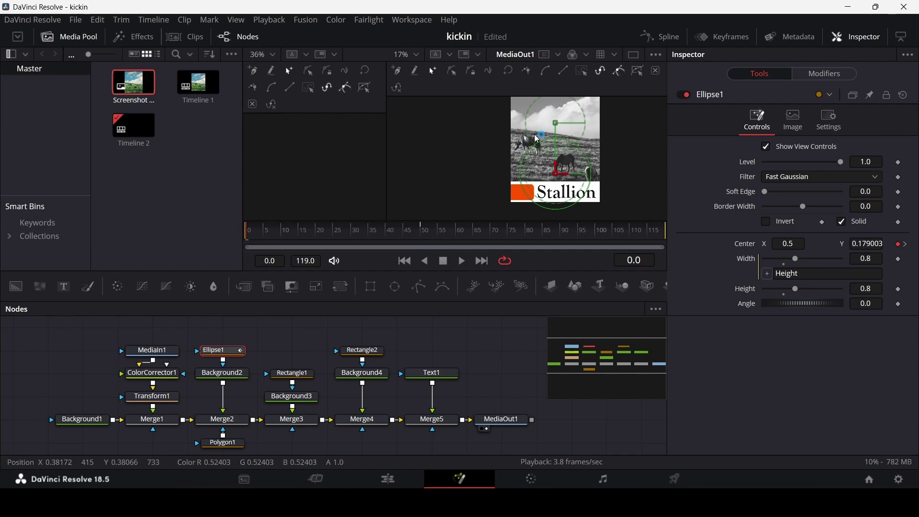
pyautogui.click(502, 343)
pyautogui.press('space')
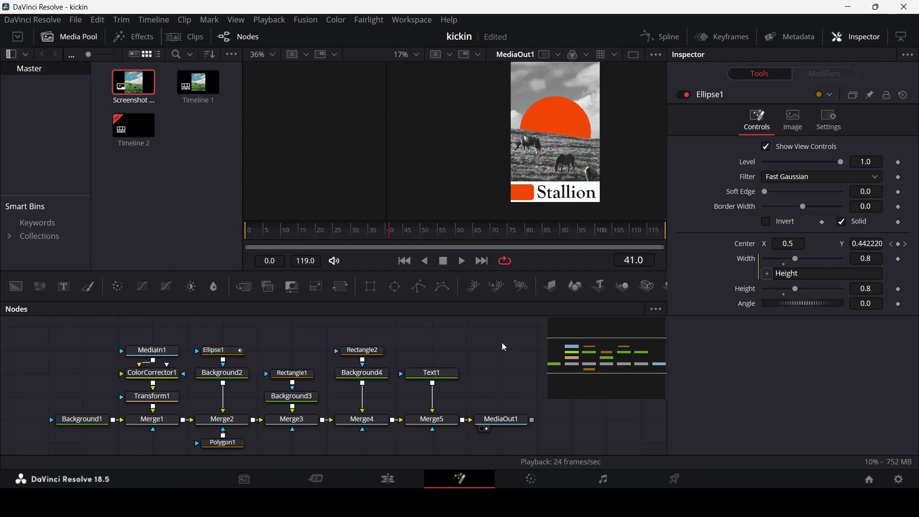
# Step: Show Ellipse1's Center Displacement curve in the Spline editor, fit it to view, and smooth both keyframes
pyautogui.click(665, 40)
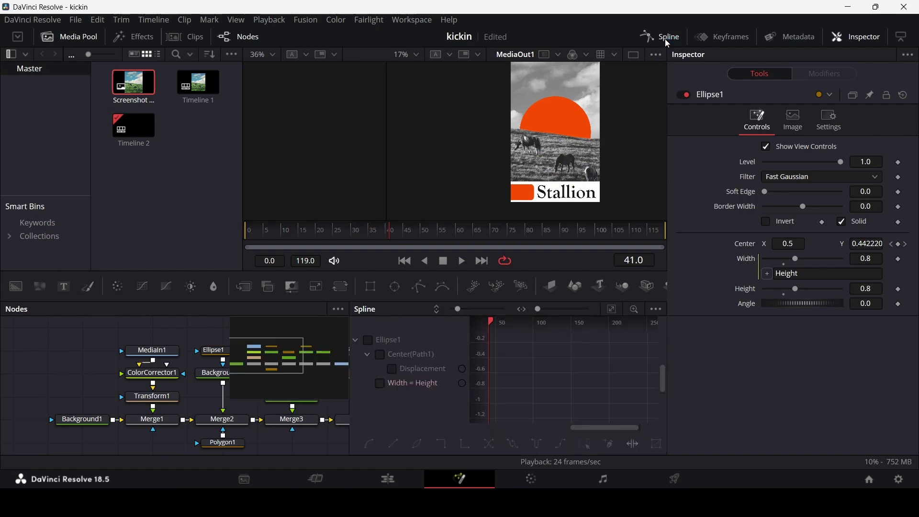
pyautogui.click(393, 369)
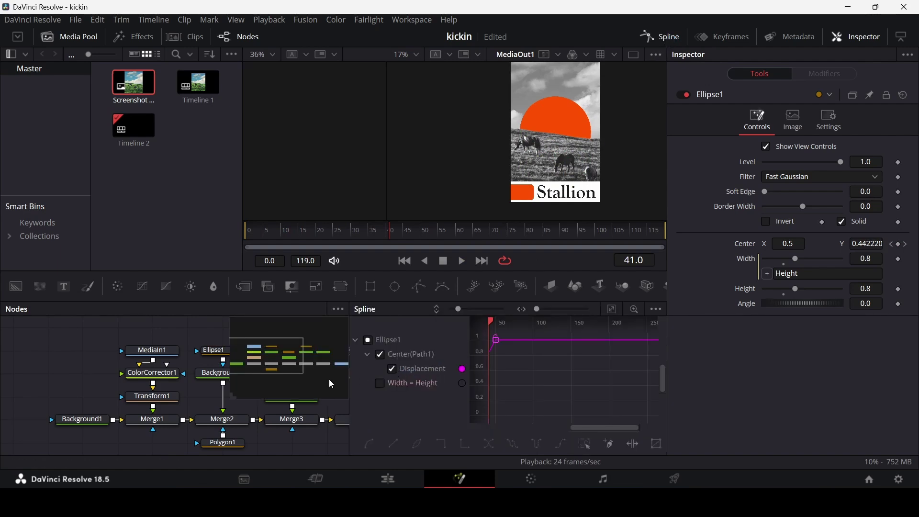
pyautogui.click(613, 311)
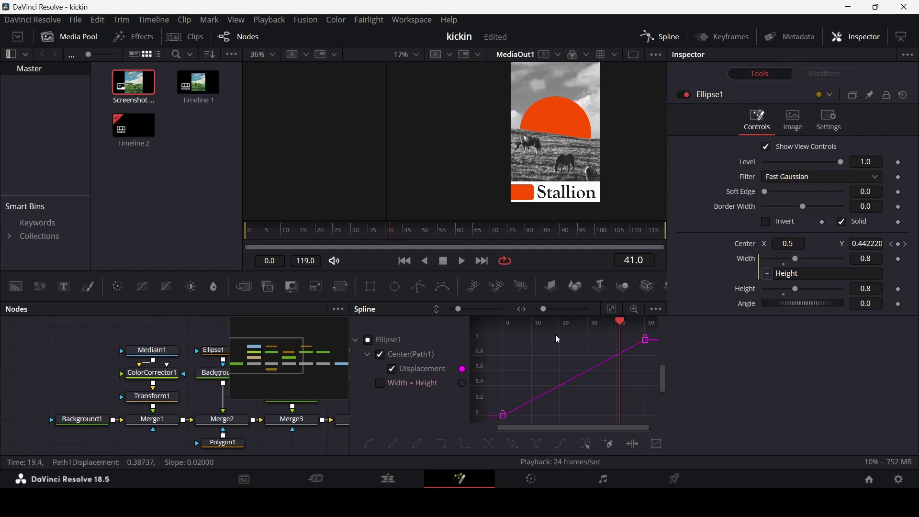
pyautogui.moveTo(480, 346); pyautogui.dragTo(481, 382)
pyautogui.moveTo(588, 322); pyautogui.dragTo(546, 324)
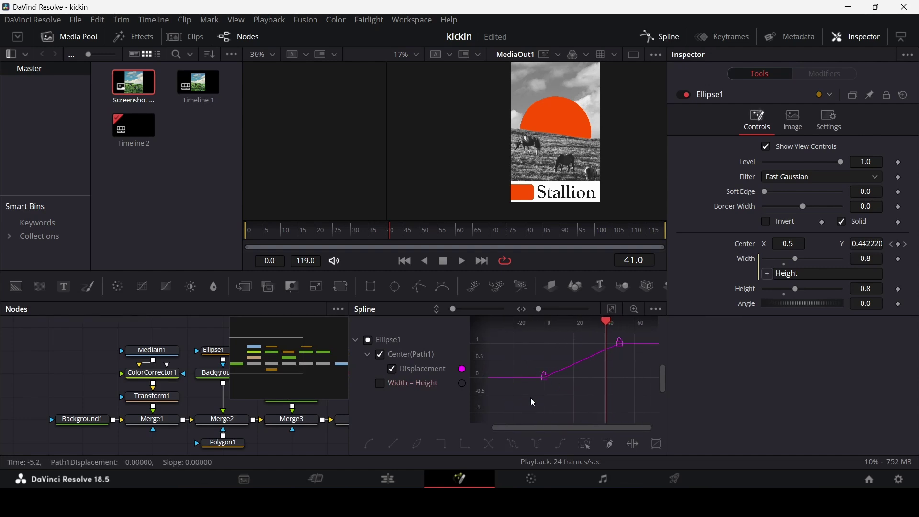
pyautogui.moveTo(515, 395); pyautogui.dragTo(639, 336)
pyautogui.hotkey('shift', 's')
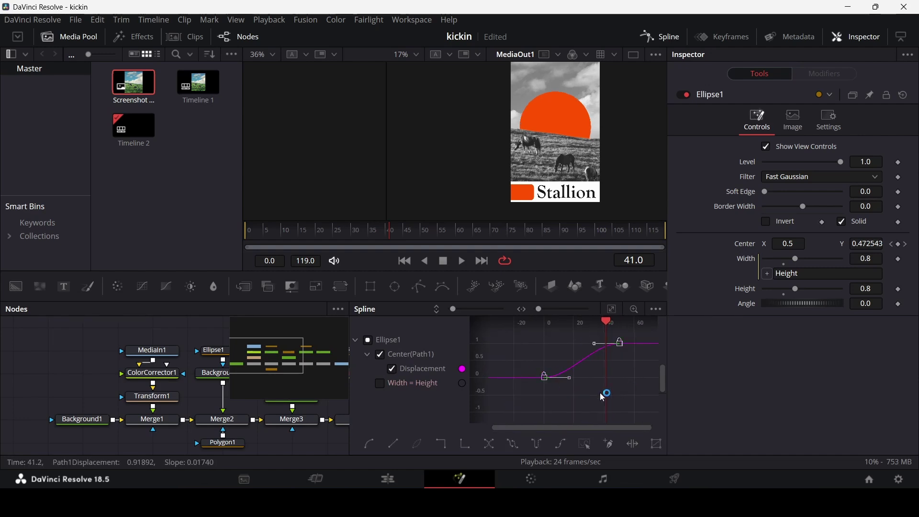
# Step: Adjust the upper and lower keyframes' Bezier handles so the sun lingers low, then climbs quickly
pyautogui.moveTo(526, 395); pyautogui.dragTo(630, 378)
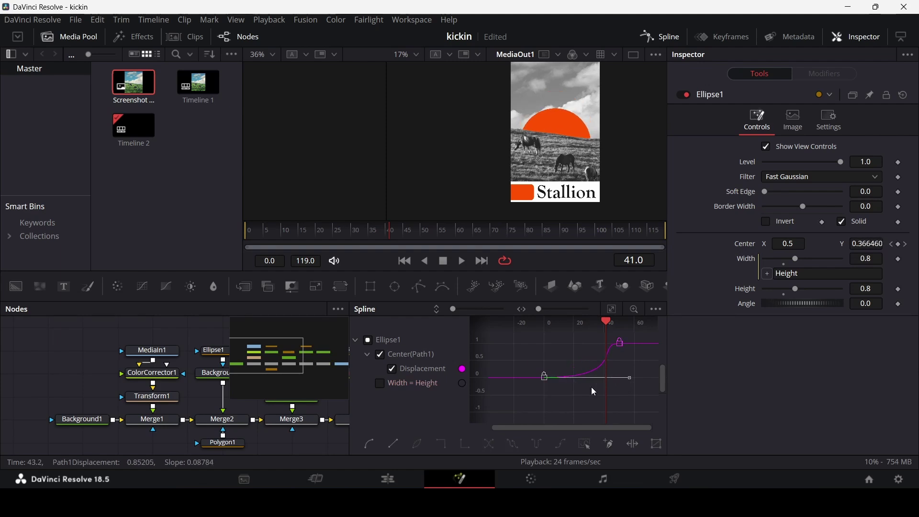
pyautogui.scroll(3, 601, 342)
pyautogui.scroll(-2, 614, 358)
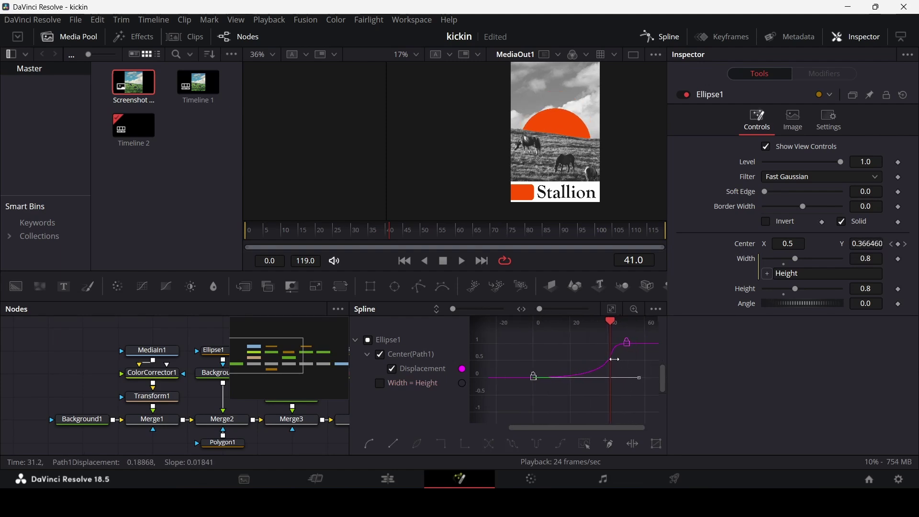
pyautogui.click(624, 342)
pyautogui.moveTo(595, 346); pyautogui.dragTo(540, 348)
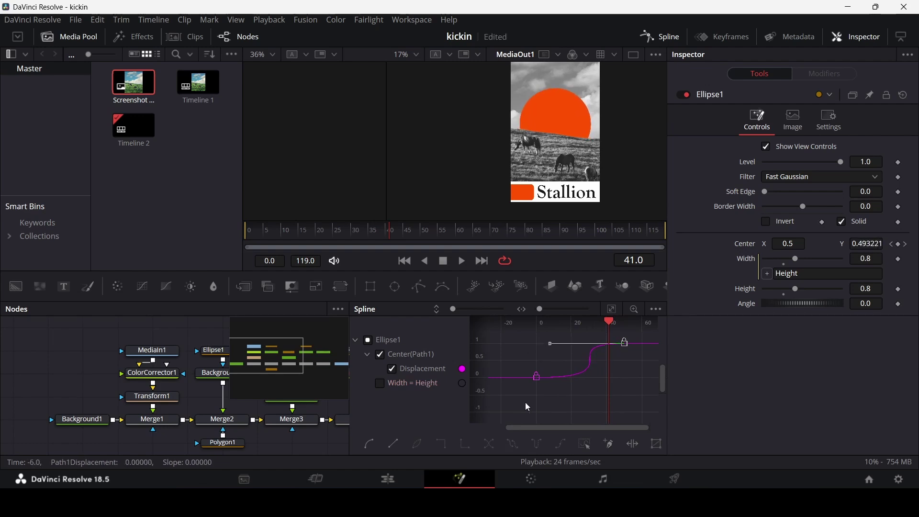
pyautogui.click(536, 377)
pyautogui.moveTo(636, 381); pyautogui.dragTo(618, 380)
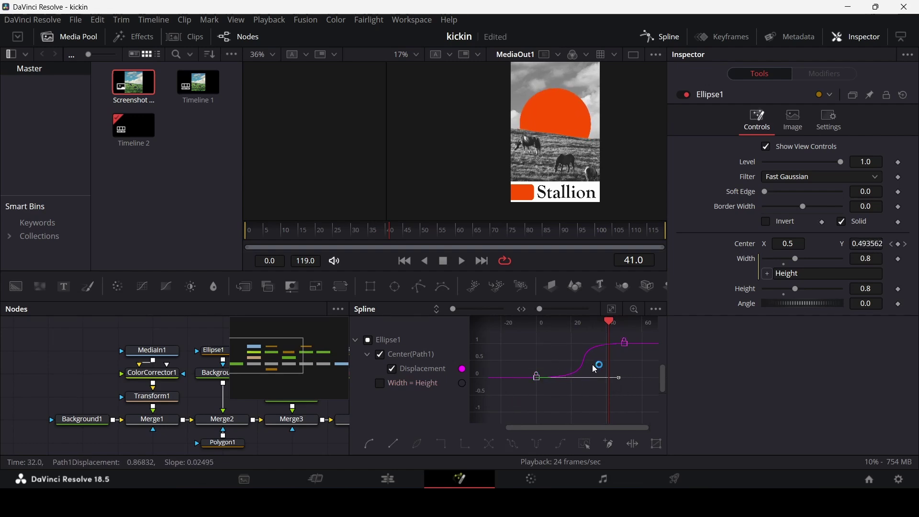
pyautogui.click(588, 396)
pyautogui.click(648, 37)
# Step: Keyframe the Rectangle2 mask's Center at frame 50 (X 0.0107, Y 0.0619)
pyautogui.moveTo(289, 235); pyautogui.dragTo(245, 235)
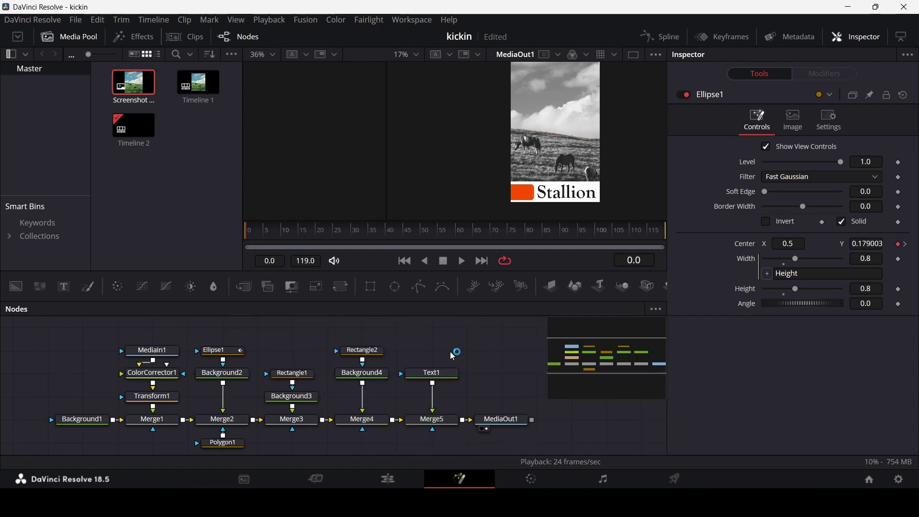
pyautogui.press('space')
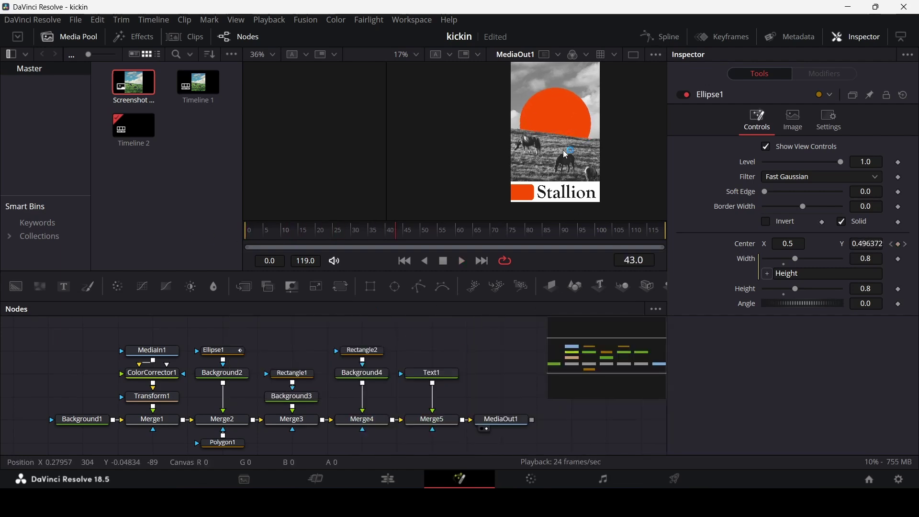
pyautogui.scroll(5, 550, 148)
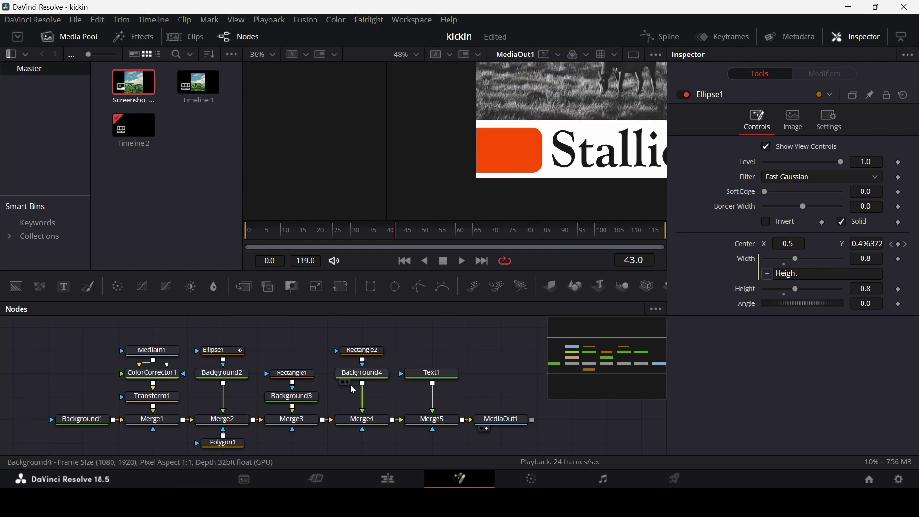
pyautogui.click(381, 355)
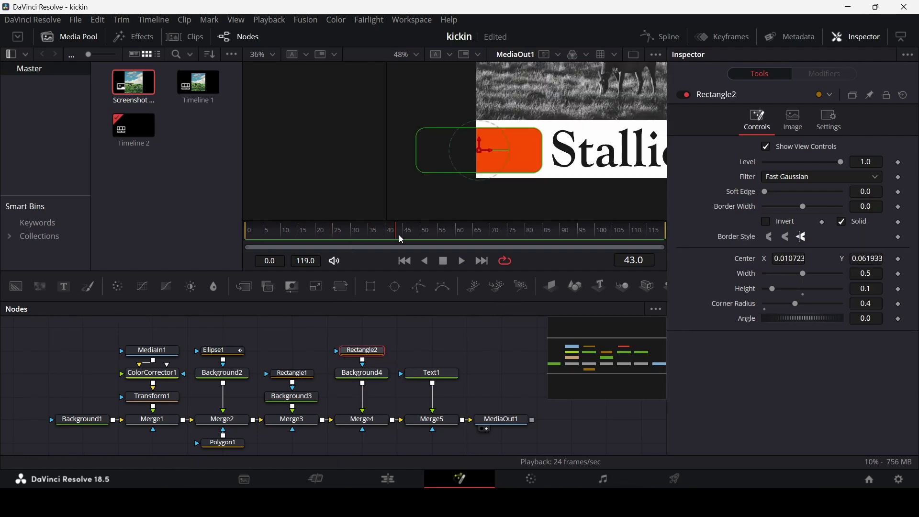
pyautogui.moveTo(399, 236); pyautogui.dragTo(414, 236)
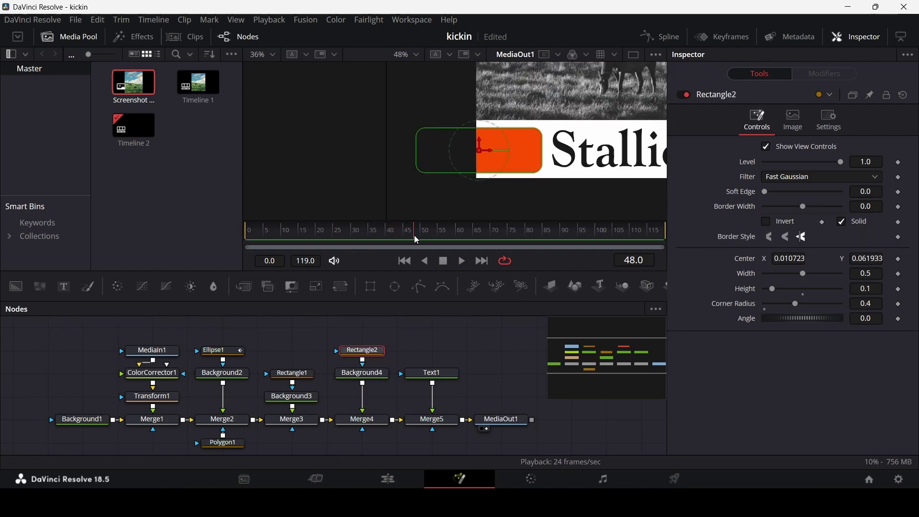
pyautogui.click(897, 259)
pyautogui.click(246, 235)
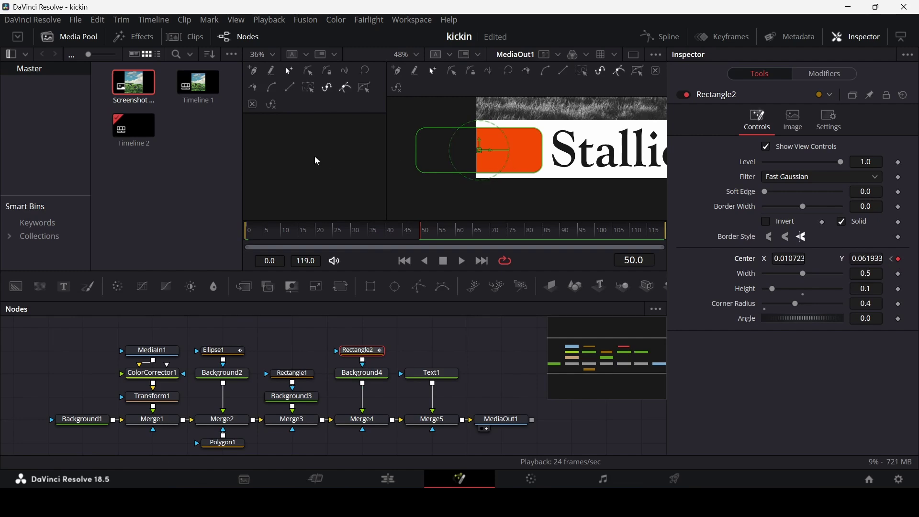
# Step: Drag the mask left off the orange tab and smooth both its motion keyframes
pyautogui.moveTo(492, 157); pyautogui.dragTo(423, 157)
pyautogui.click(661, 36)
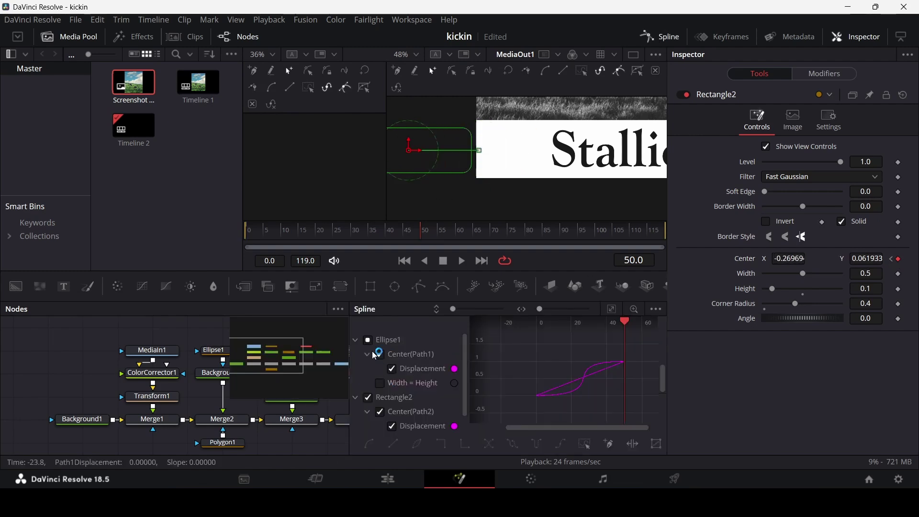
pyautogui.moveTo(518, 412); pyautogui.dragTo(639, 350)
pyautogui.press('s')
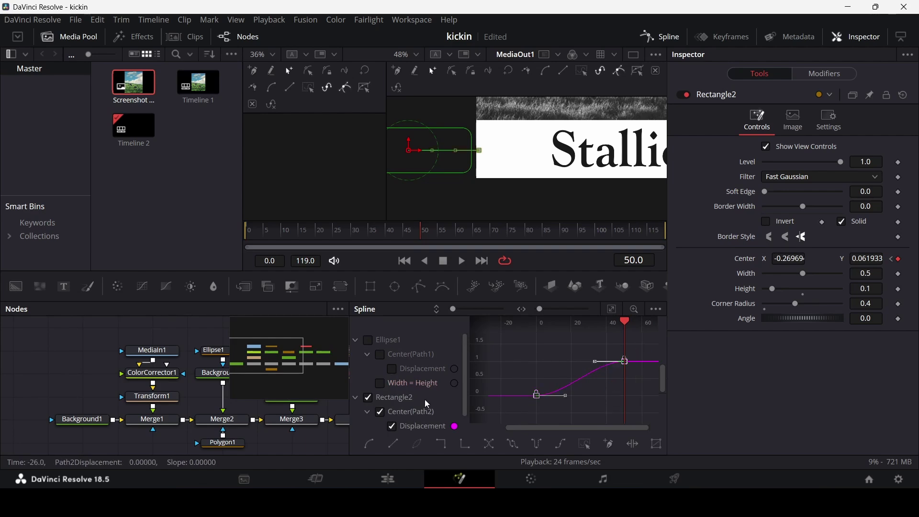
# Step: Stretch the start and end keyframes' Bezier handles for a gentle, eased slide
pyautogui.moveTo(515, 410); pyautogui.dragTo(598, 380)
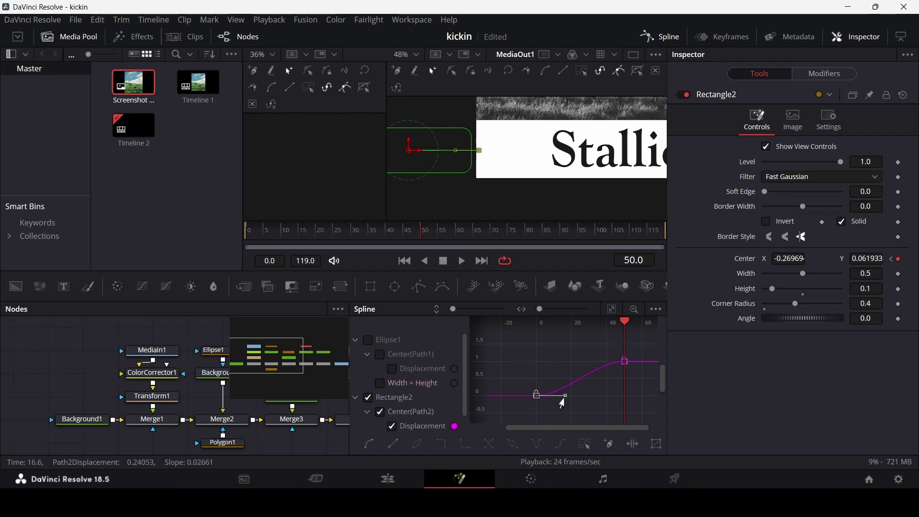
pyautogui.moveTo(564, 397); pyautogui.dragTo(623, 396)
pyautogui.click(624, 361)
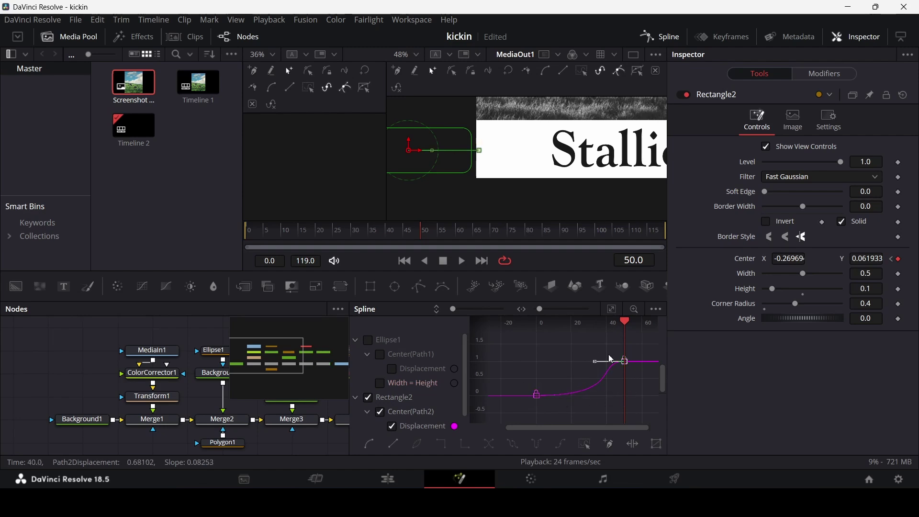
pyautogui.moveTo(590, 361); pyautogui.dragTo(527, 360)
pyautogui.click(598, 392)
pyautogui.click(661, 37)
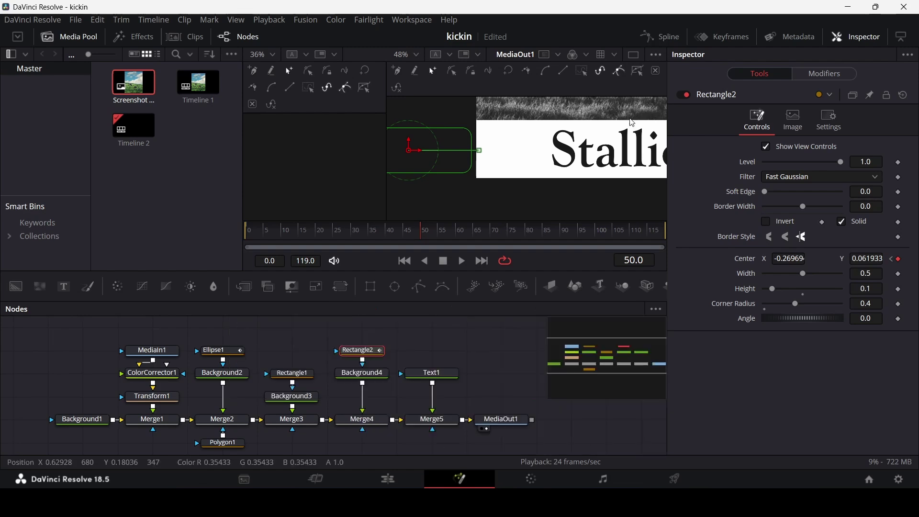
pyautogui.click(486, 354)
pyautogui.press('space')
pyautogui.press('space')
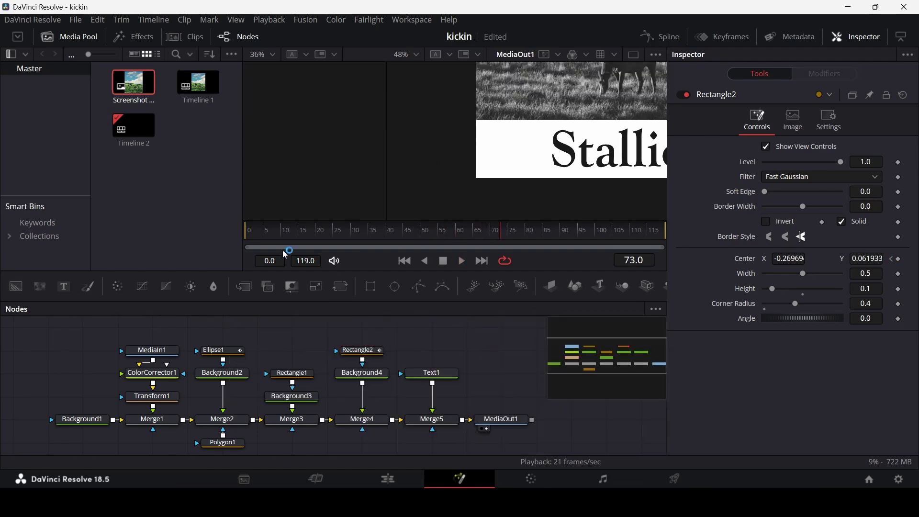
pyautogui.moveTo(278, 228); pyautogui.dragTo(217, 242)
pyautogui.scroll(2, 554, 136)
pyautogui.scroll(-3, 557, 141)
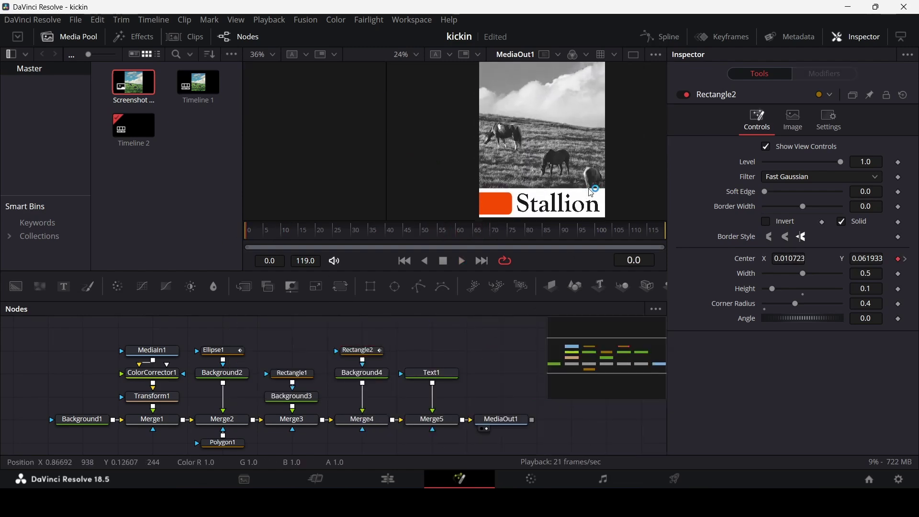
pyautogui.press('space')
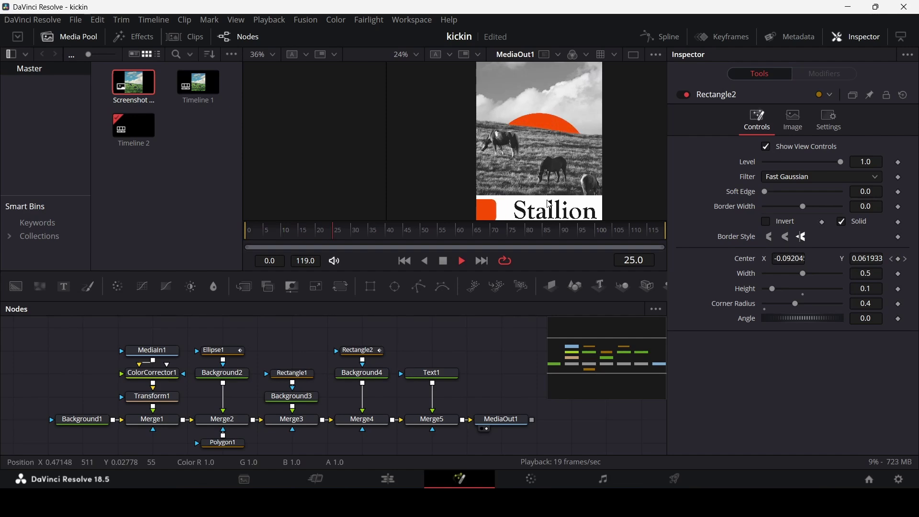
pyautogui.press('space')
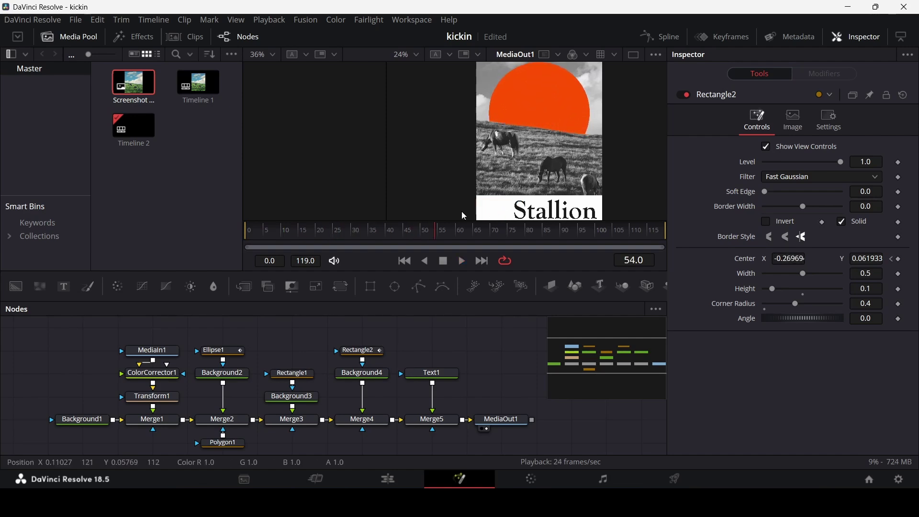
pyautogui.press('space')
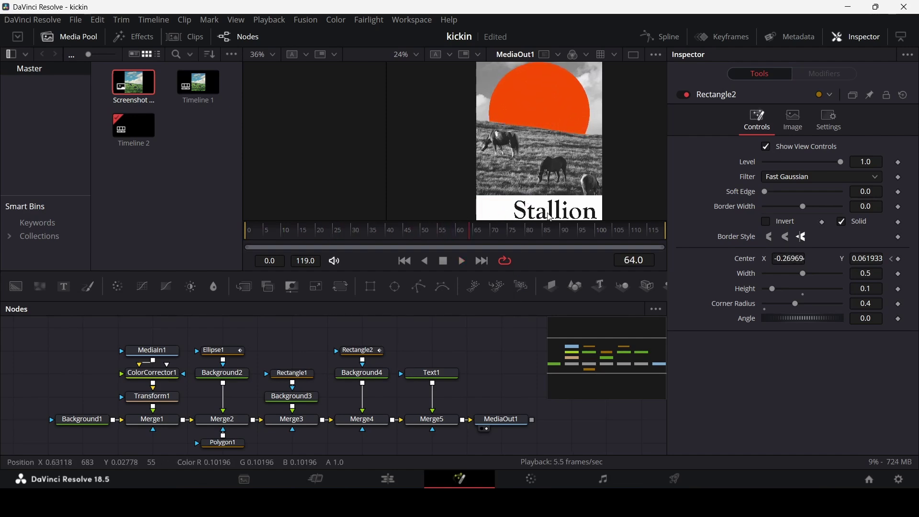
pyautogui.scroll(2, 550, 216)
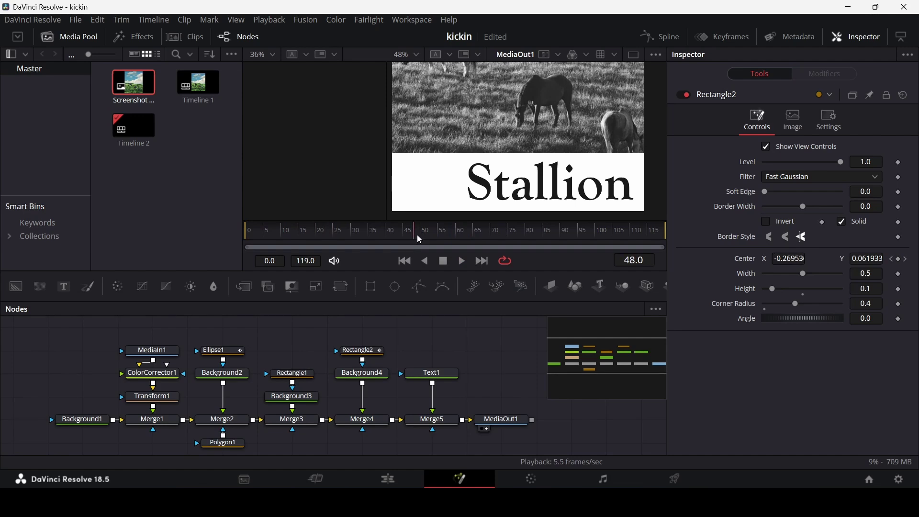
# Step: Keyframe Text1's Center and shift Stallion left from X 0.627 to about 0.497
pyautogui.click(443, 372)
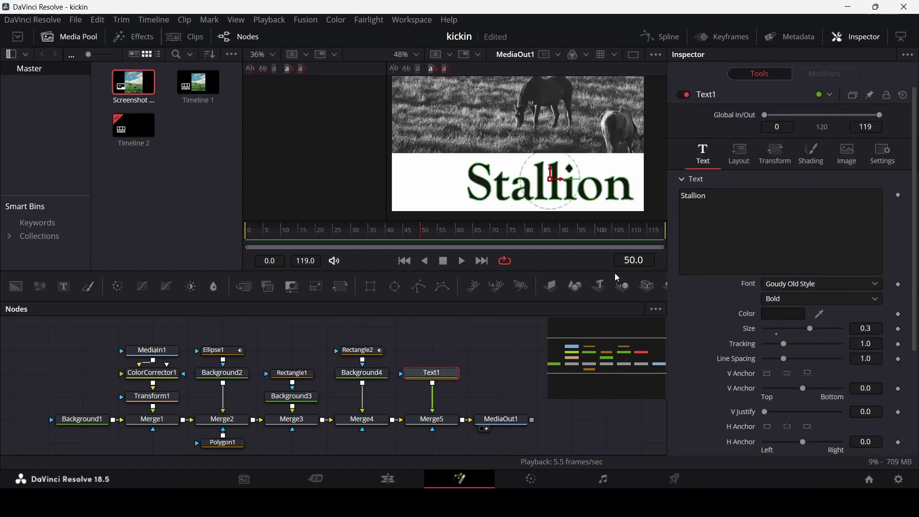
pyautogui.click(739, 154)
pyautogui.click(899, 210)
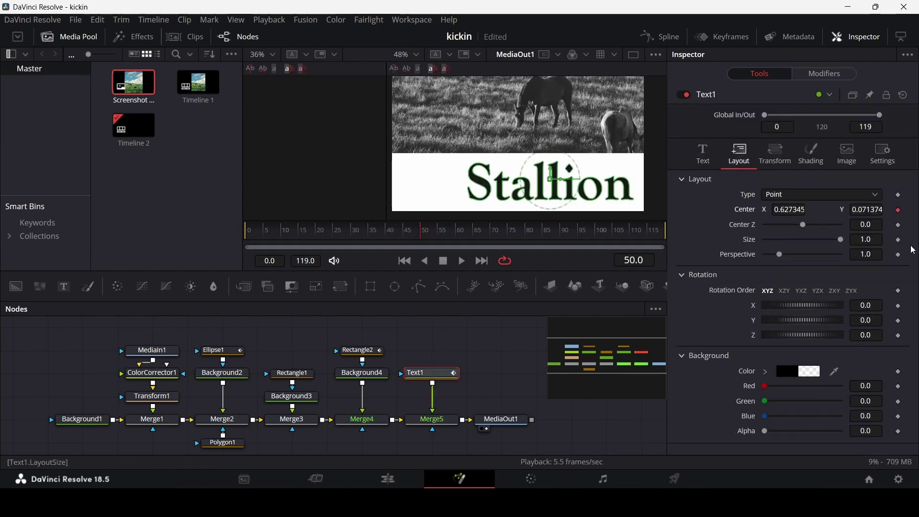
pyautogui.moveTo(327, 233); pyautogui.dragTo(241, 233)
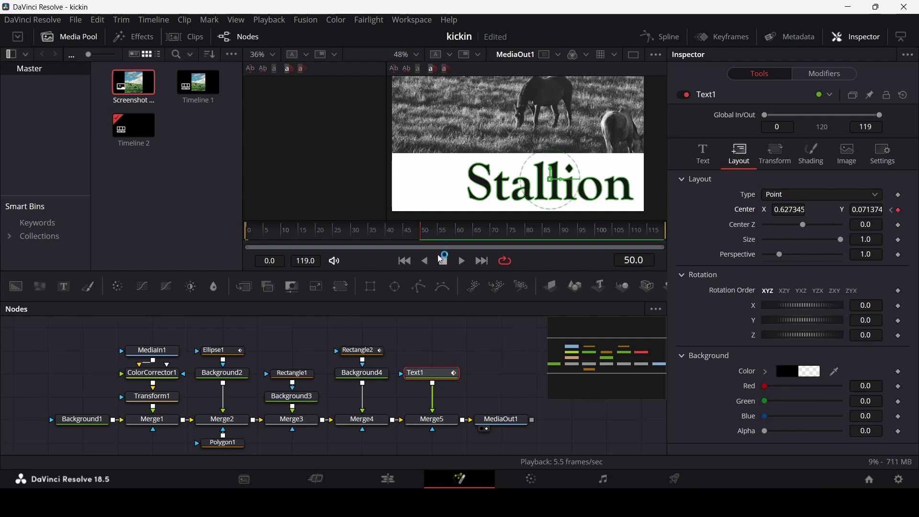
pyautogui.moveTo(563, 183); pyautogui.dragTo(527, 181)
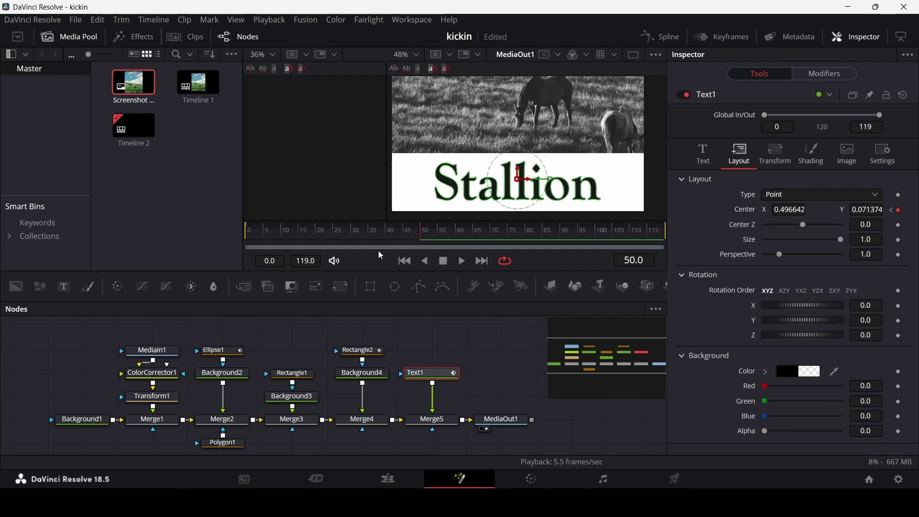
pyautogui.moveTo(350, 235); pyautogui.dragTo(355, 234)
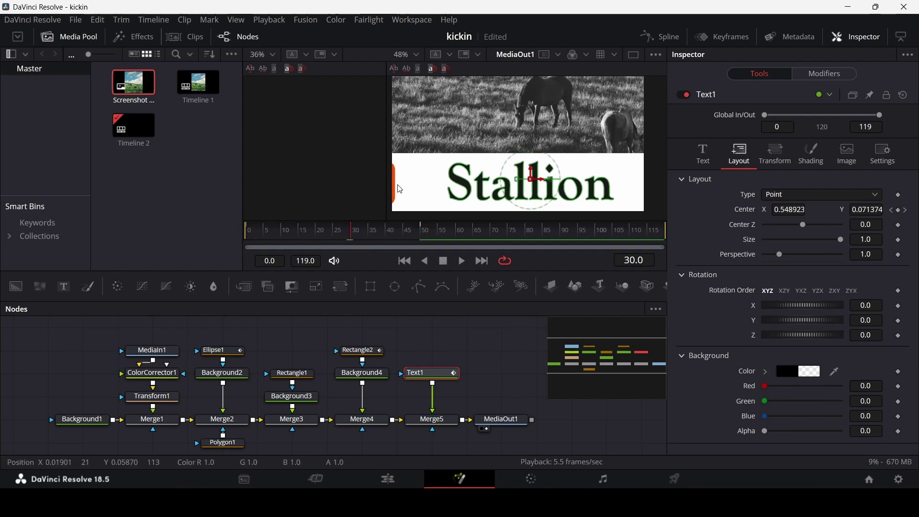
pyautogui.click(706, 158)
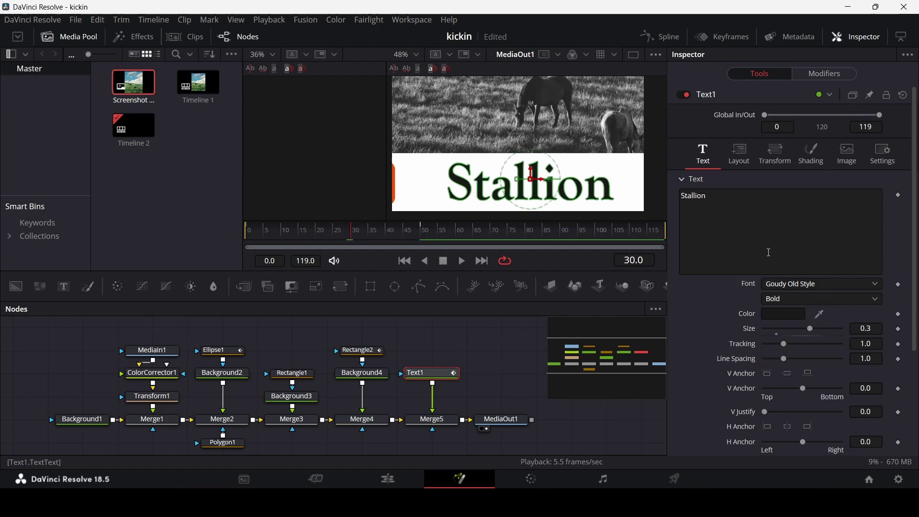
# Step: Keyframe the title font at frame 30 and switch it to Gill Sans Ultra Bold
pyautogui.click(899, 284)
pyautogui.press('Left')
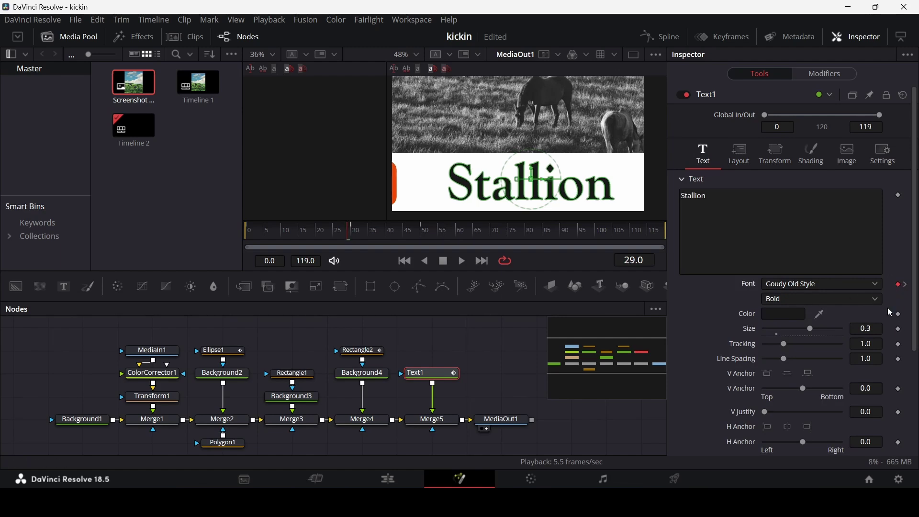
pyautogui.click(353, 233)
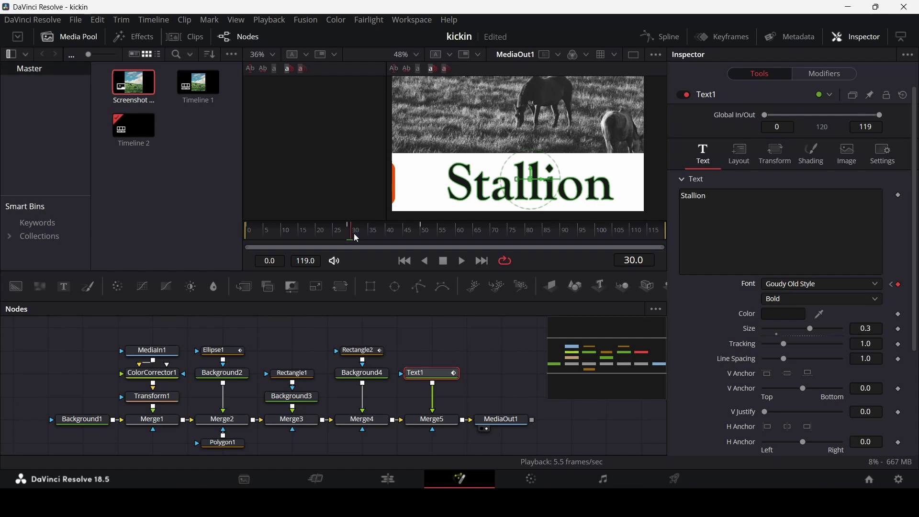
pyautogui.click(812, 285)
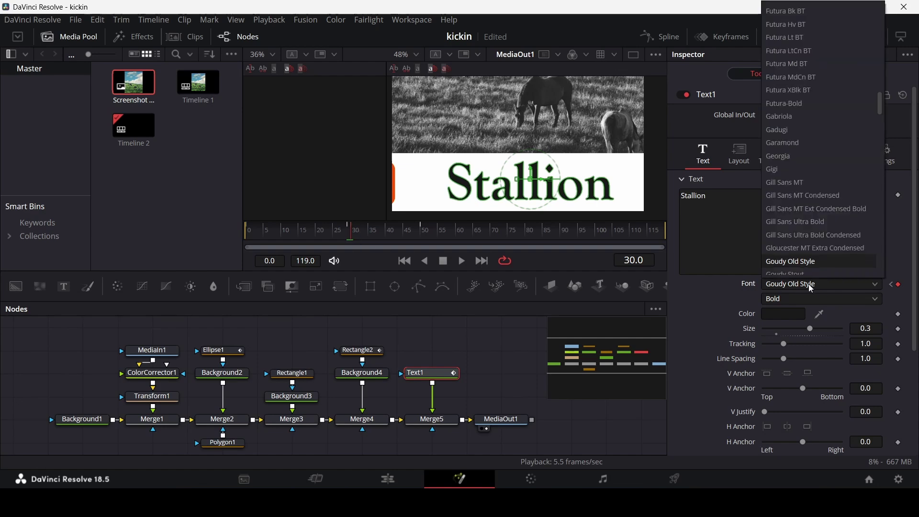
pyautogui.click(809, 158)
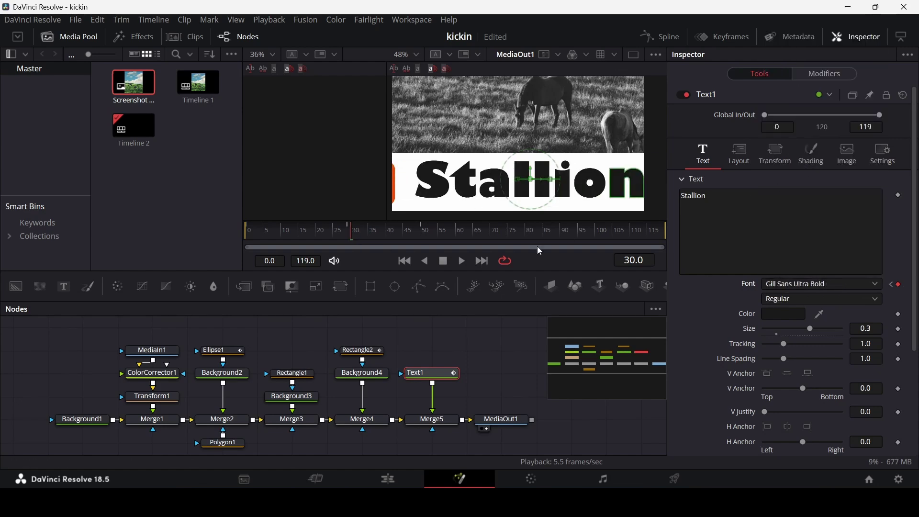
# Step: Scrub and play the animation, pausing around frame 38 to check the font switch
pyautogui.moveTo(378, 235); pyautogui.dragTo(238, 239)
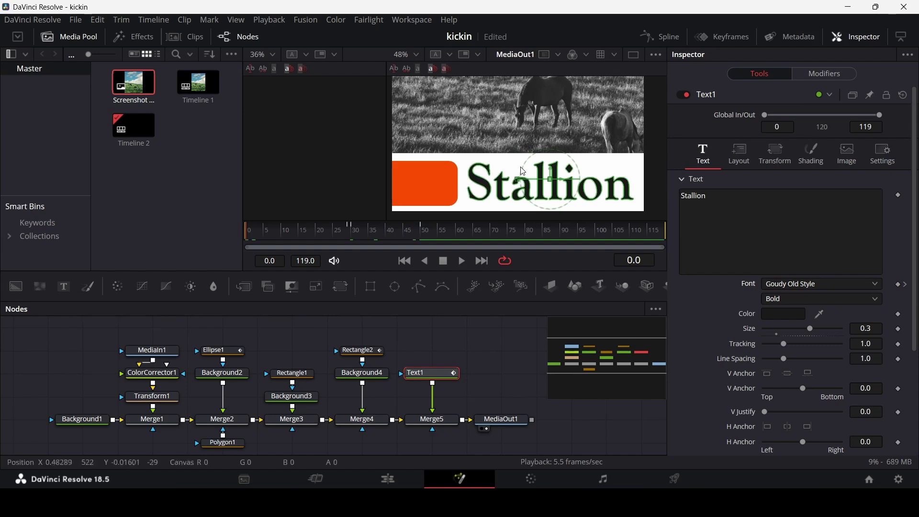
pyautogui.scroll(-2, 522, 168)
pyautogui.press('space')
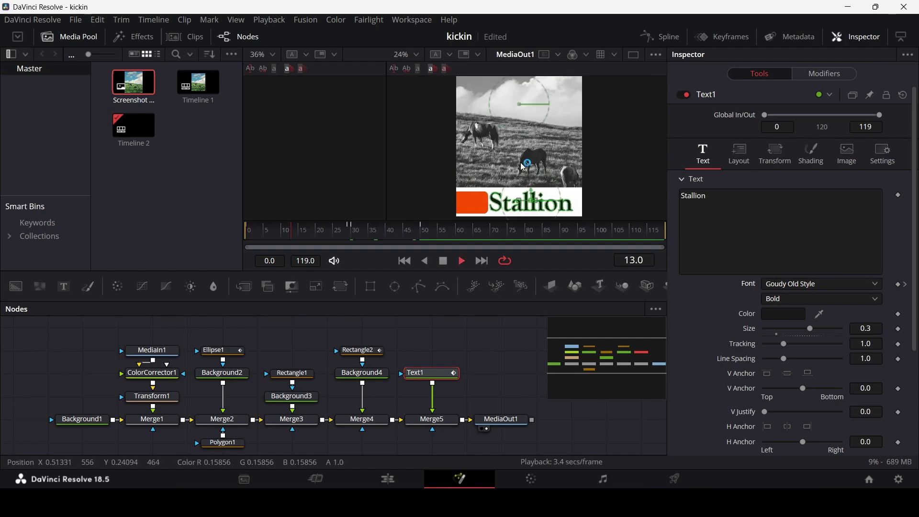
pyautogui.press('space')
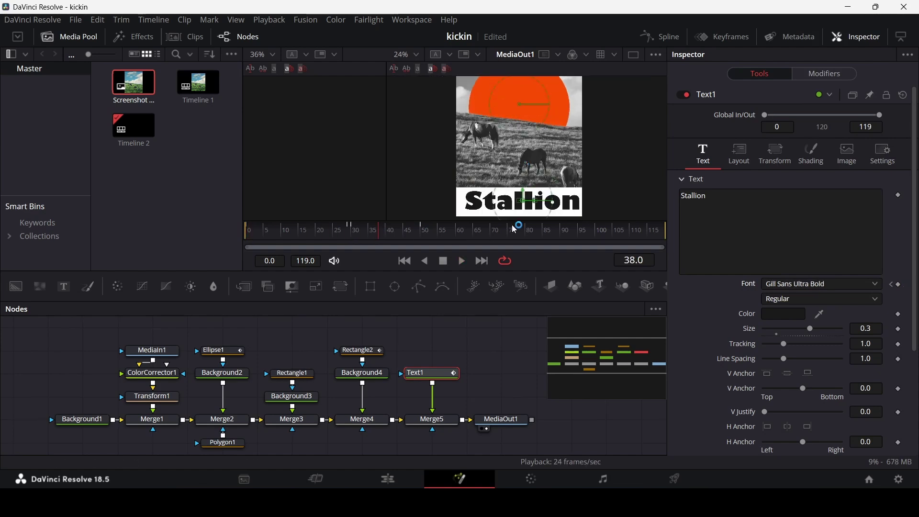
# Step: In the Spline editor, hide the Rectangle2, Font and Style curves to isolate Text1's Displacement
pyautogui.click(651, 37)
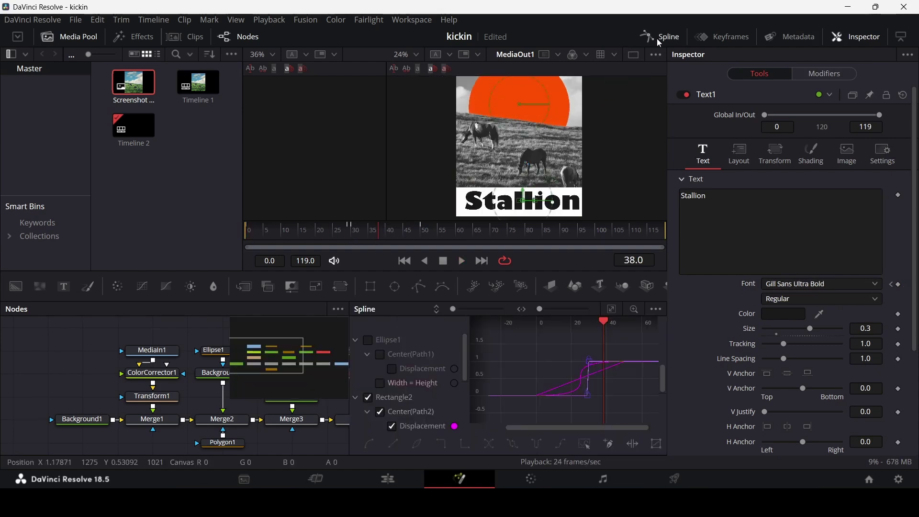
pyautogui.click(370, 403)
pyautogui.scroll(-2, 428, 392)
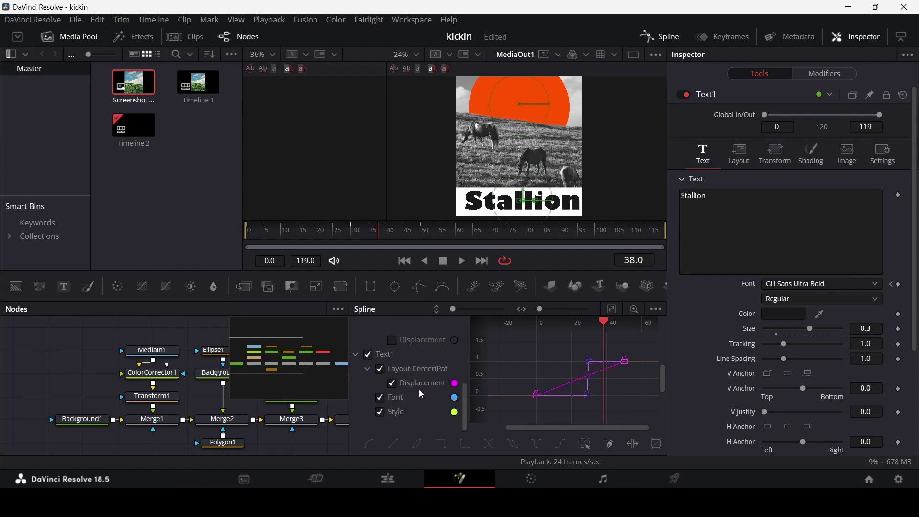
pyautogui.click(380, 398)
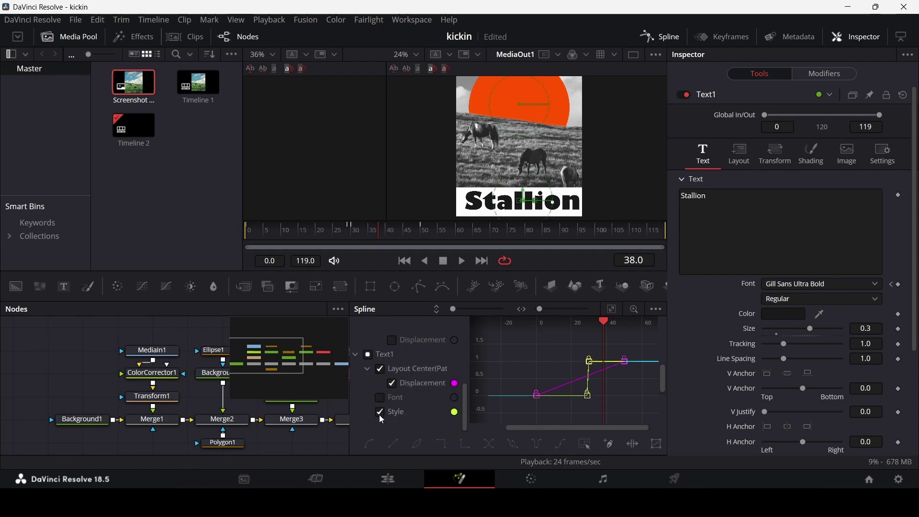
pyautogui.click(379, 413)
# Step: Smooth Text1's two Displacement keyframes and stretch their Bezier handles for a softer landing
pyautogui.moveTo(518, 413); pyautogui.dragTo(653, 340)
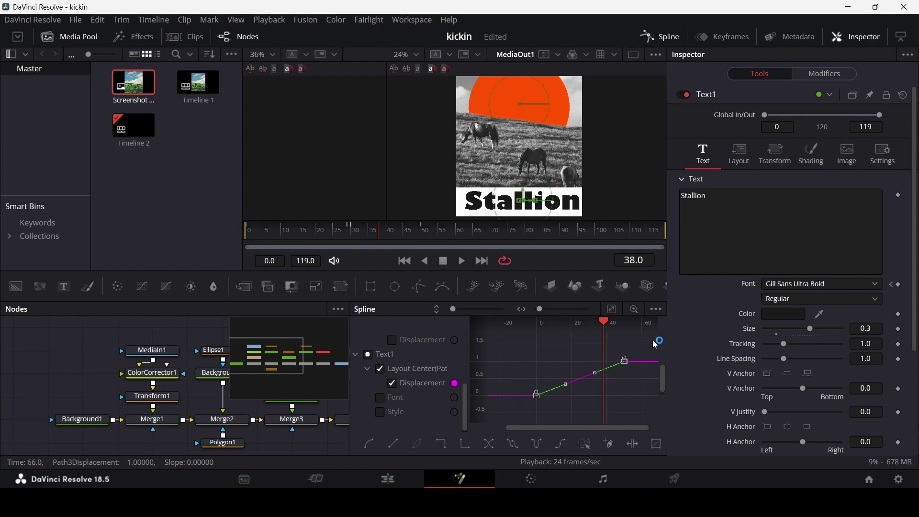
pyautogui.press('s')
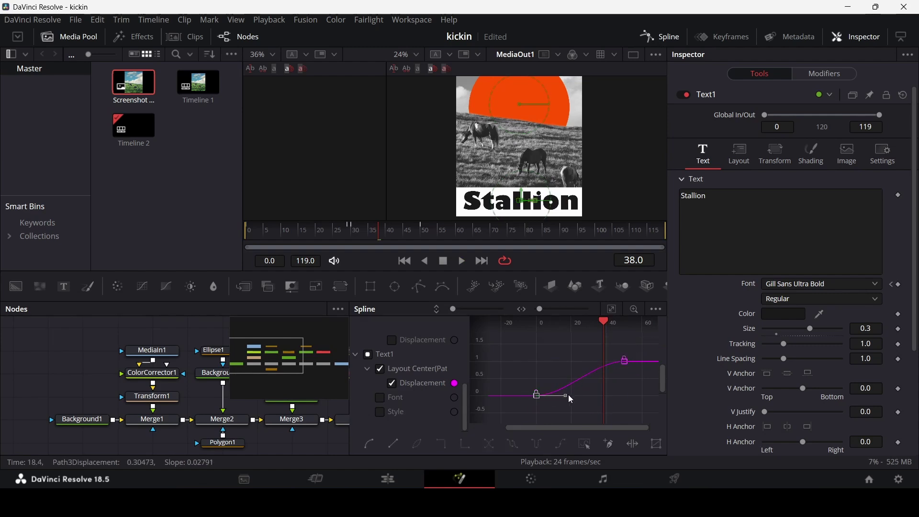
pyautogui.moveTo(566, 395); pyautogui.dragTo(614, 395)
pyautogui.click(624, 361)
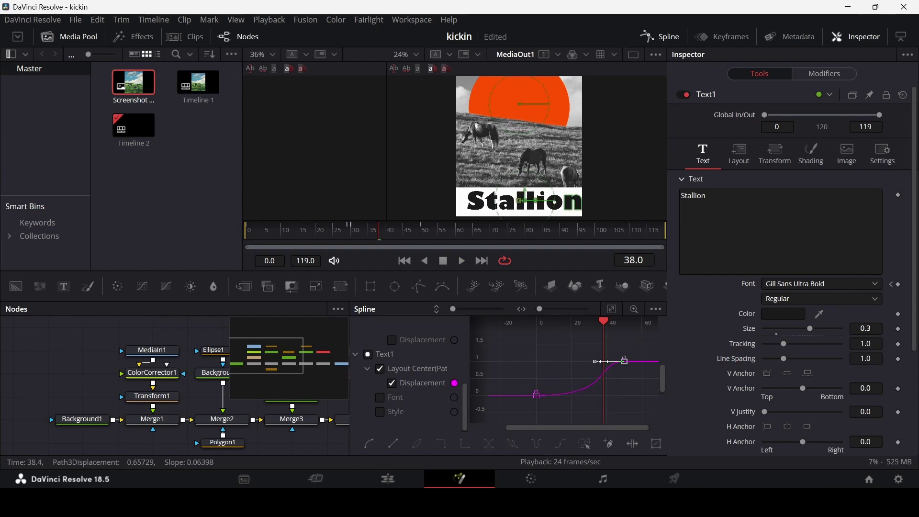
pyautogui.moveTo(594, 362); pyautogui.dragTo(538, 362)
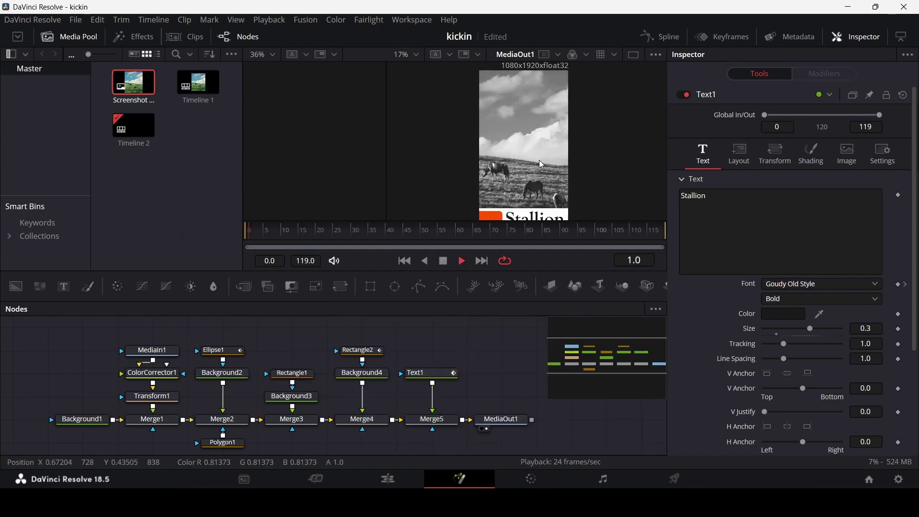
# Step: Preview the eased motion, save with Ctrl+S, and select Ellipse1 at frame 80
pyautogui.press('space')
pyautogui.press('space')
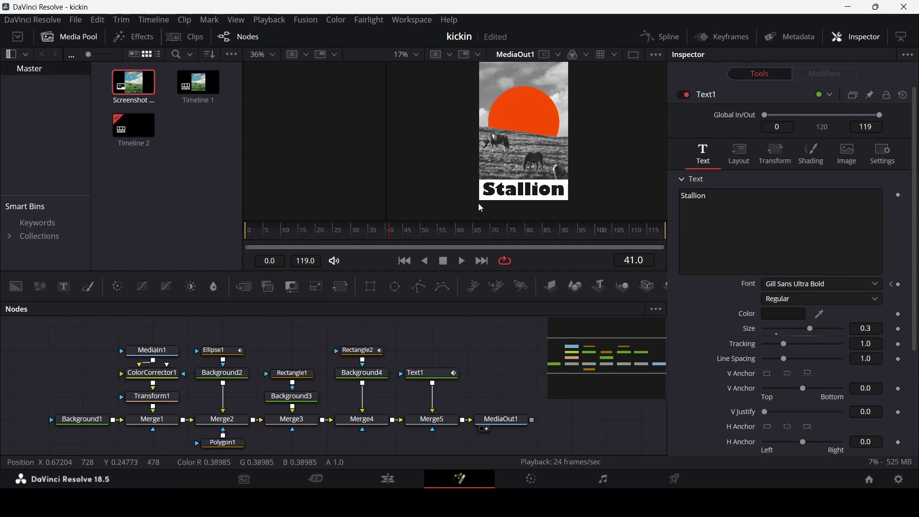
pyautogui.moveTo(389, 231); pyautogui.dragTo(214, 244)
pyautogui.press('space')
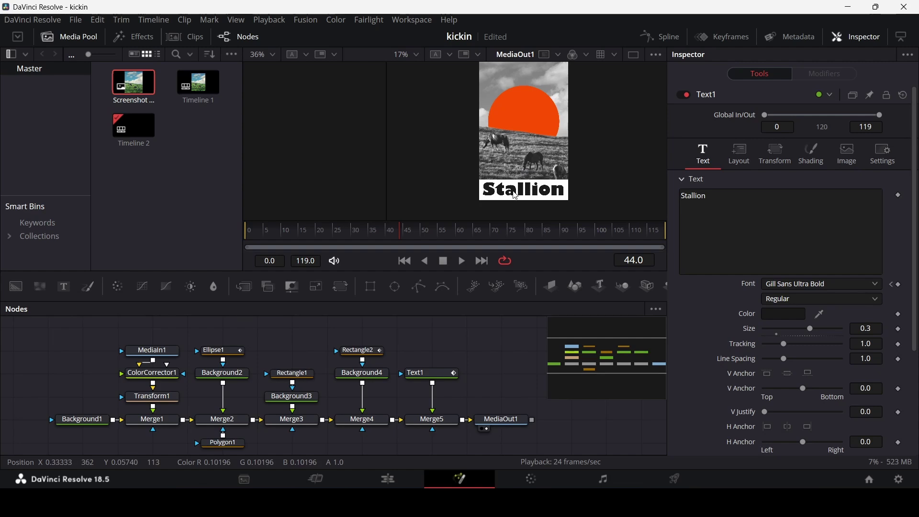
pyautogui.hotkey('ctrl', 's')
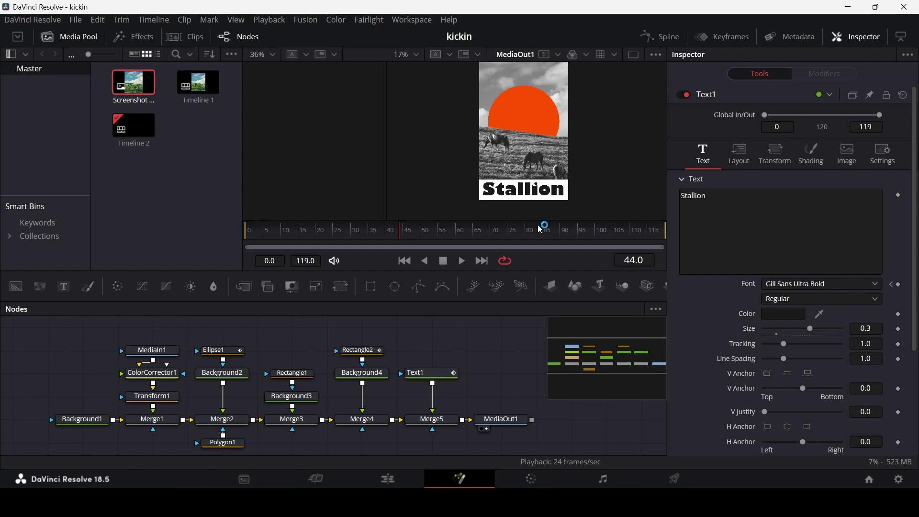
pyautogui.click(522, 235)
pyautogui.click(229, 357)
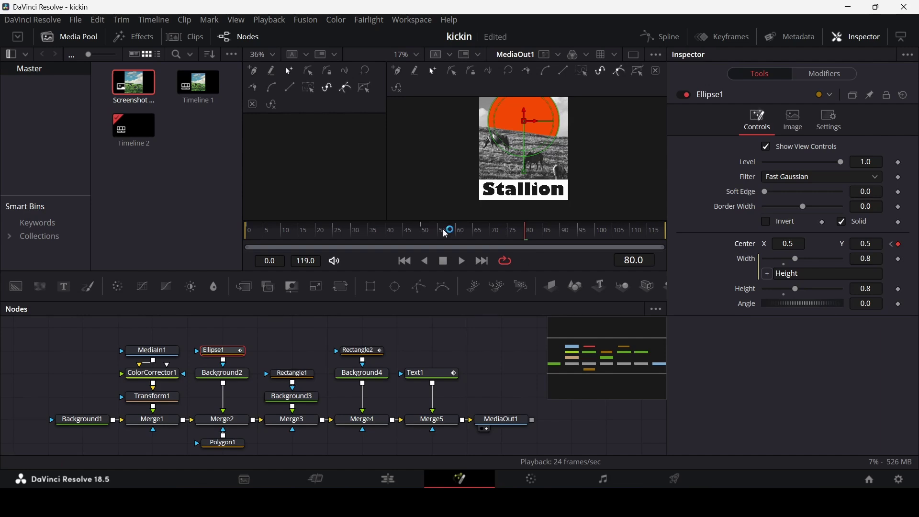
# Step: Add a later Center keyframe on the sun and drag it back down toward the horizon
pyautogui.moveTo(420, 236)
pyautogui.mouseDown()
pyautogui.moveTo(529, 234)
pyautogui.moveTo(435, 238)
pyautogui.mouseUp()
pyautogui.moveTo(545, 238)
pyautogui.mouseDown()
pyautogui.moveTo(418, 237)
pyautogui.moveTo(637, 237)
pyautogui.mouseUp()
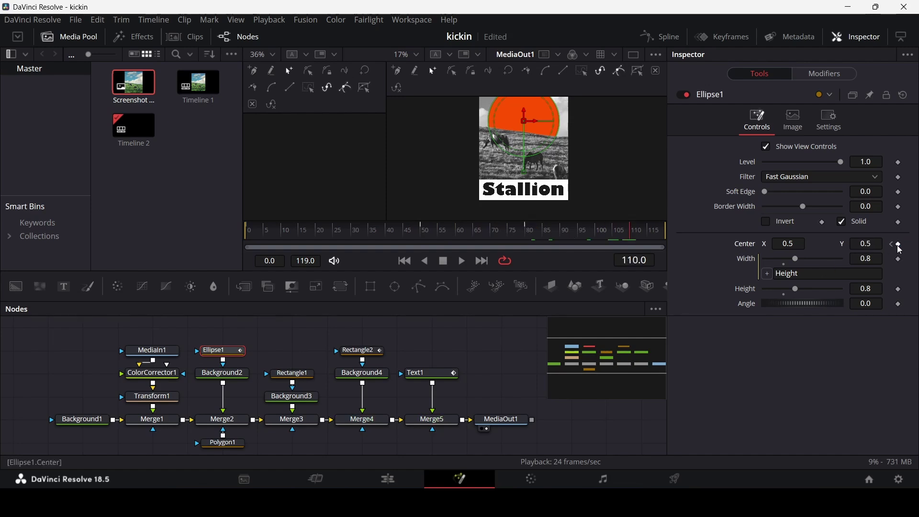
pyautogui.click(899, 245)
pyautogui.moveTo(524, 121); pyautogui.dragTo(524, 163)
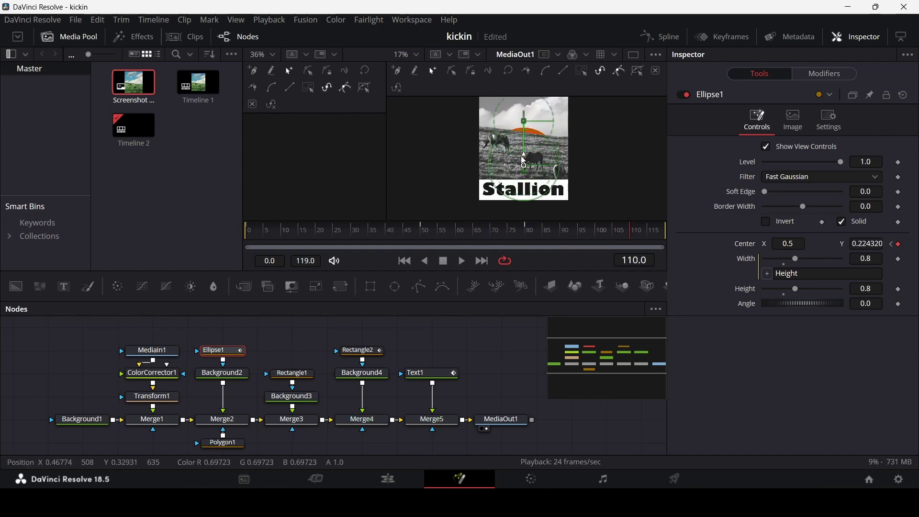
# Step: Keyframe Rectangle2's Center at frame 110 and paste its frame-0 X value 0.0107 there
pyautogui.click(361, 350)
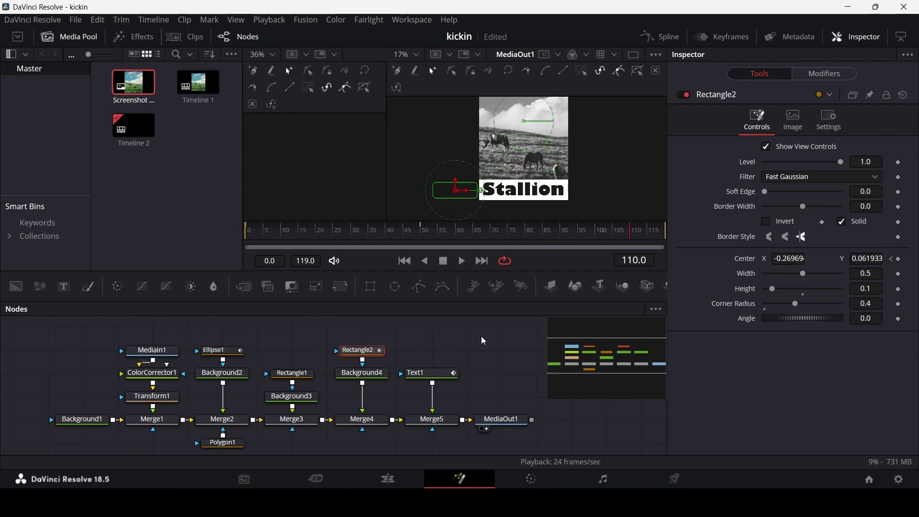
pyautogui.moveTo(459, 236); pyautogui.dragTo(525, 242)
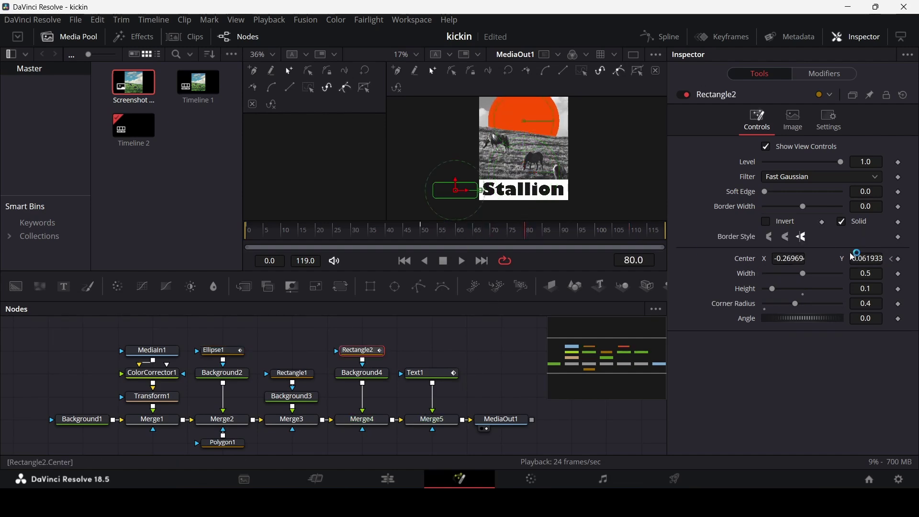
pyautogui.moveTo(607, 241); pyautogui.dragTo(644, 241)
pyautogui.click(900, 259)
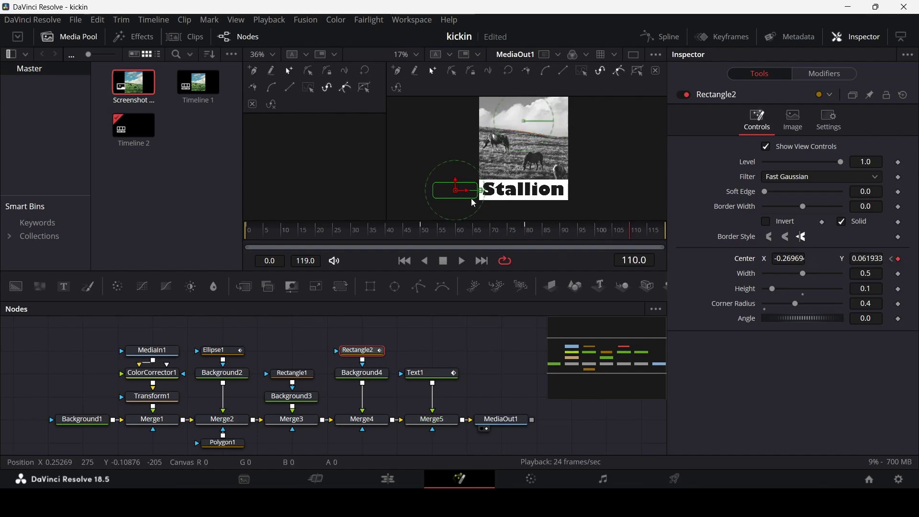
pyautogui.moveTo(468, 196); pyautogui.dragTo(498, 196)
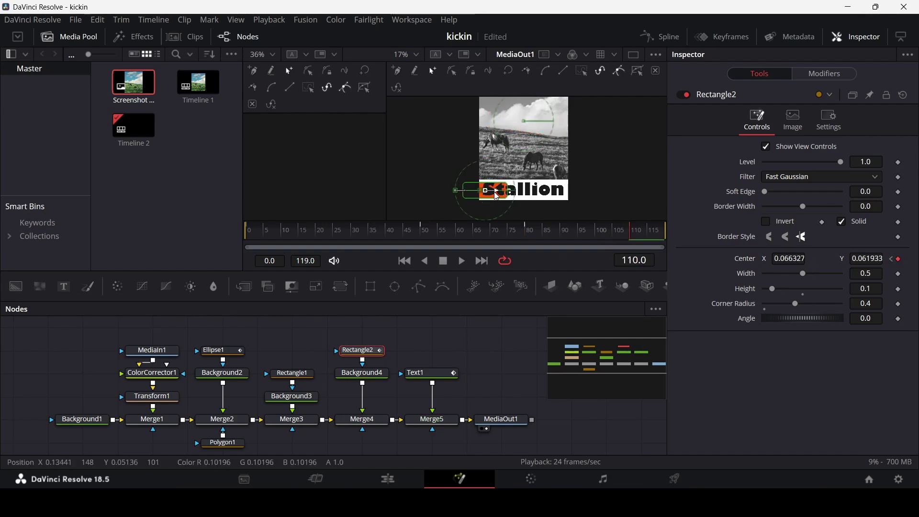
pyautogui.click(248, 230)
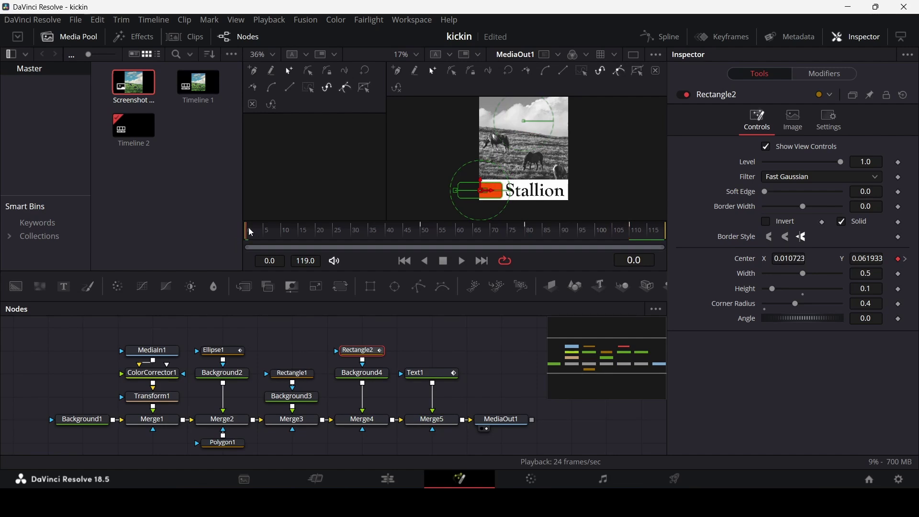
pyautogui.click(781, 260)
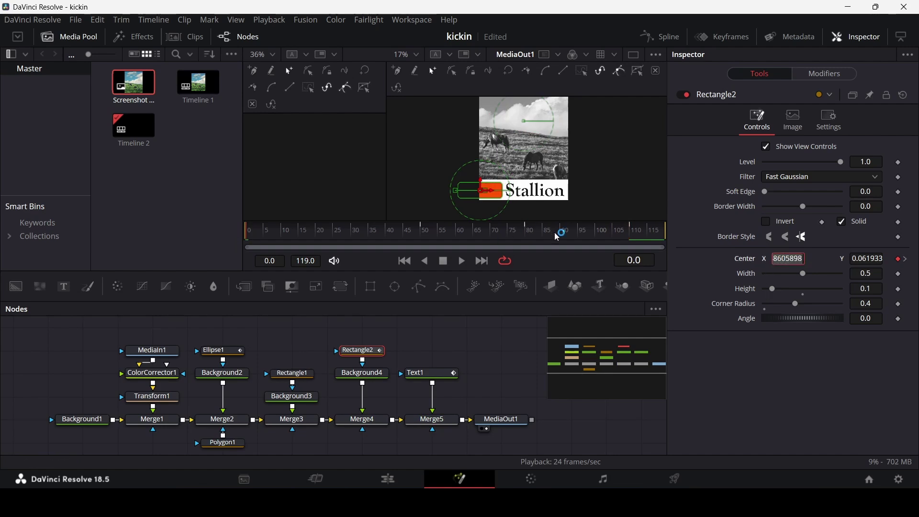
pyautogui.click(633, 239)
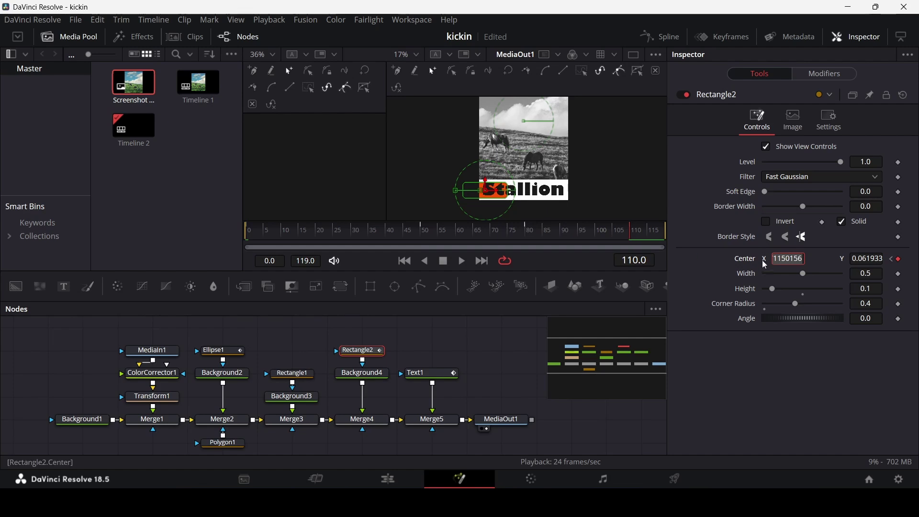
pyautogui.hotkey('ctrl', 'v')
pyautogui.click(816, 264)
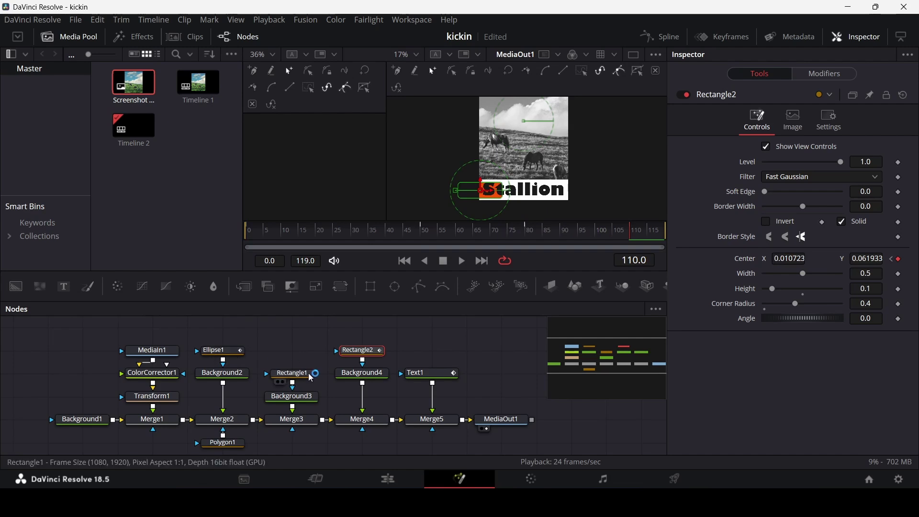
# Step: Take the sun's frame-0 Y value to set its frame-110 end height near 0.175
pyautogui.click(219, 351)
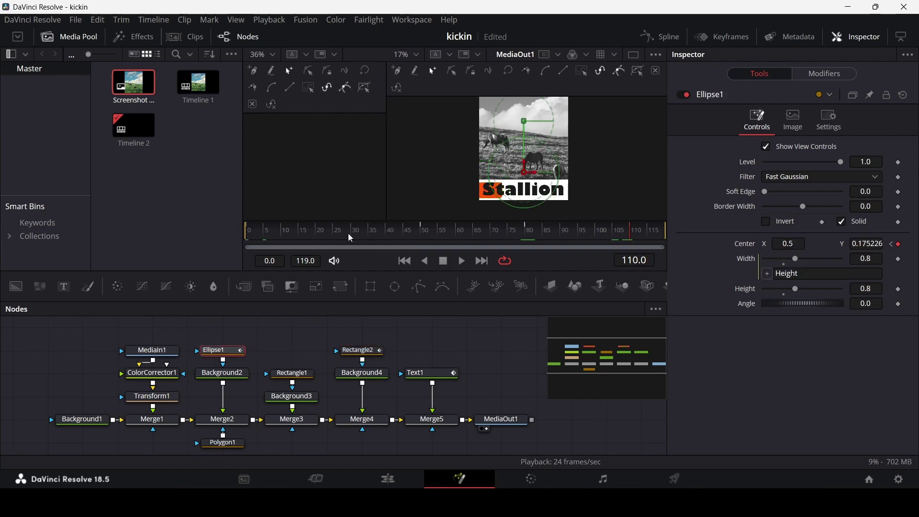
pyautogui.moveTo(349, 234); pyautogui.dragTo(171, 233)
pyautogui.click(870, 245)
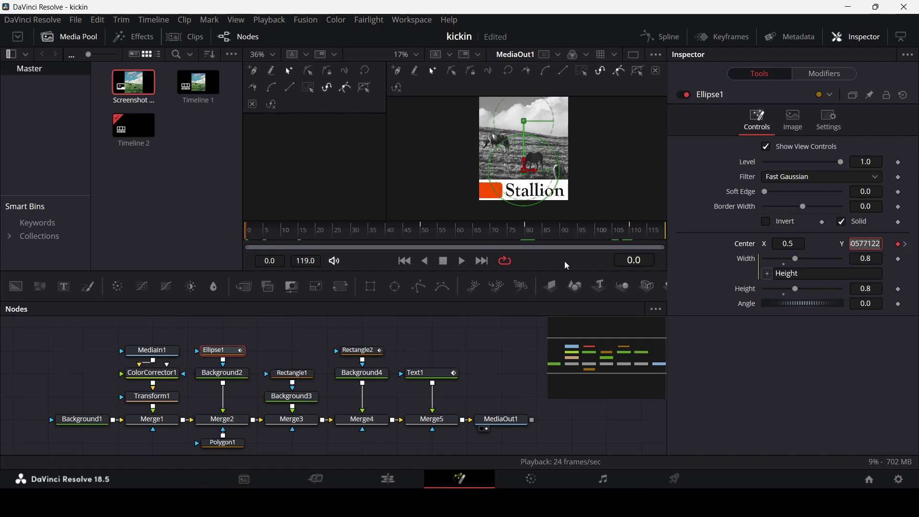
pyautogui.click(630, 235)
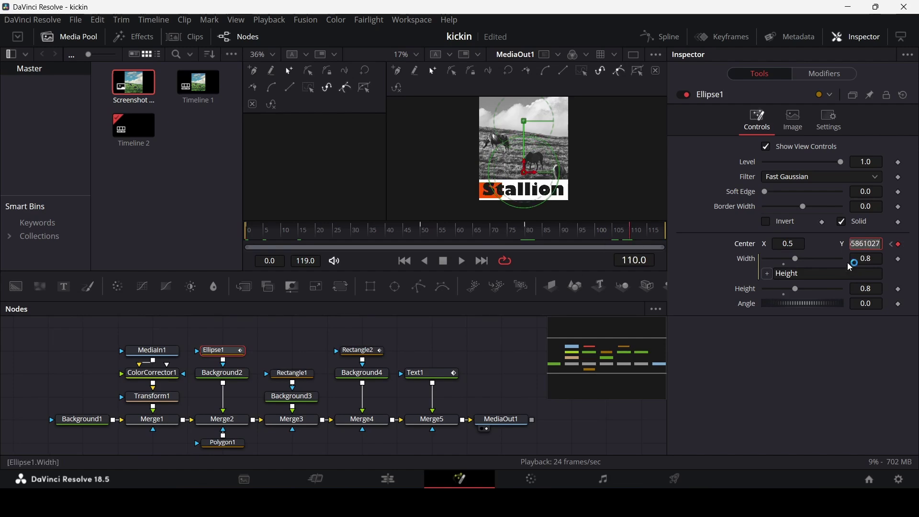